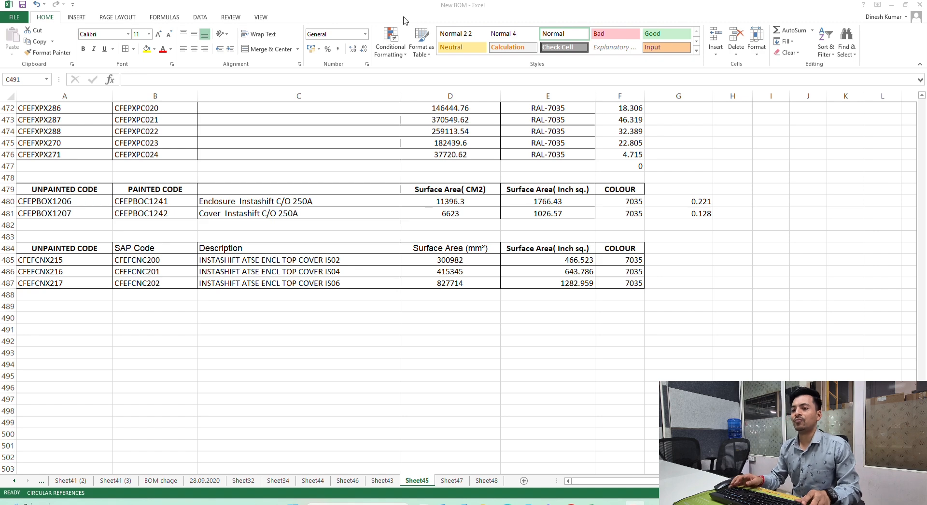
Step: Switch to the New BOM & Routing 1081 workbook and review the parent and child item sections of the BOM sheet
key(alt+Tab)
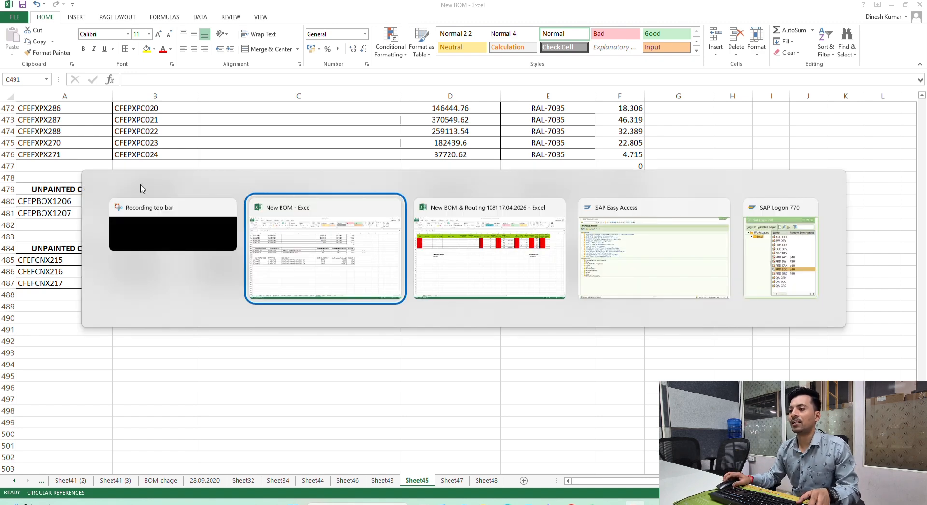
click(279, 204)
click(215, 171)
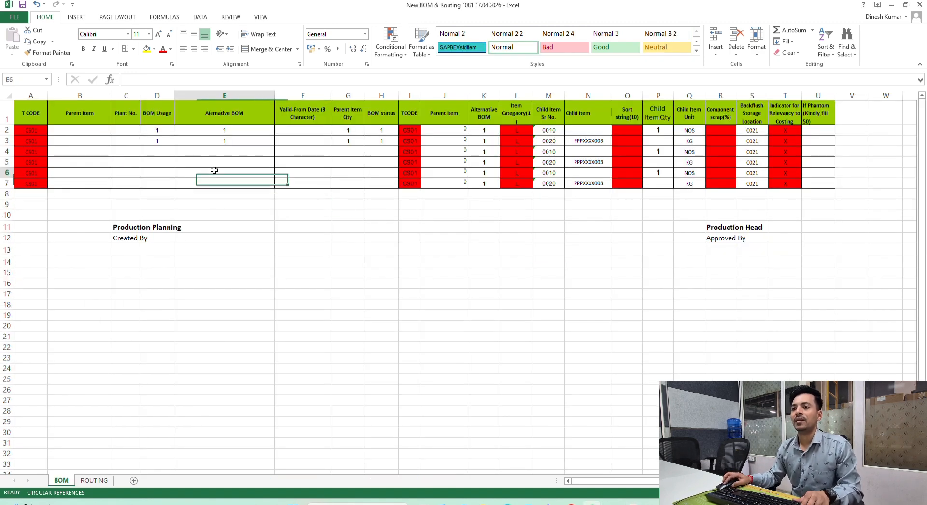
click(79, 152)
drag(30, 114, 397, 172)
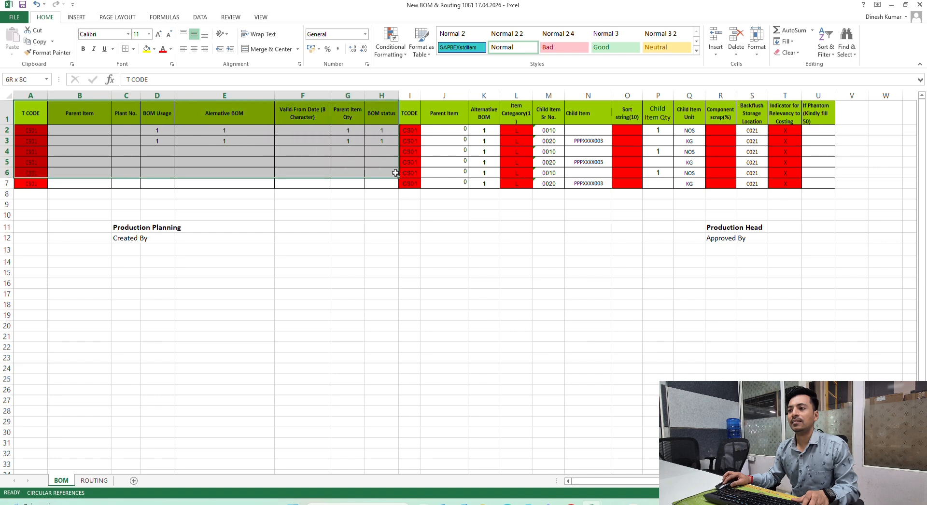
click(451, 134)
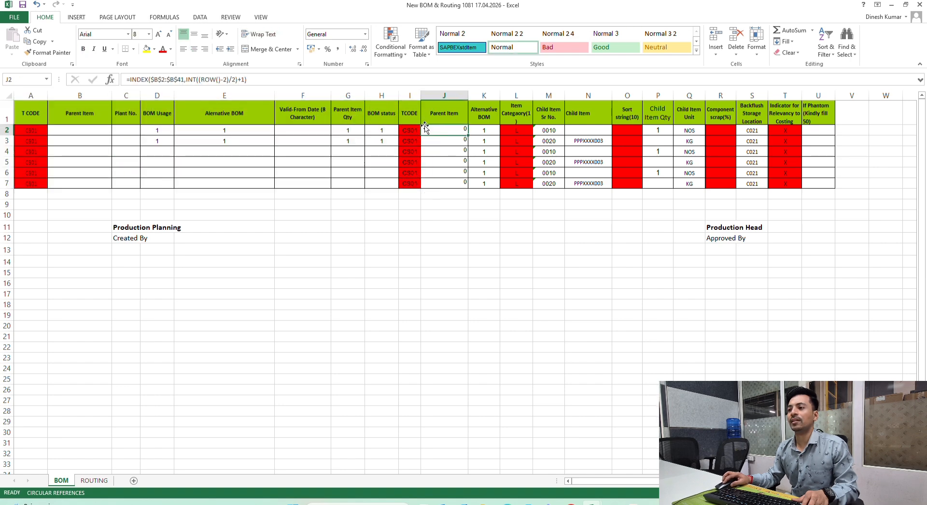
drag(409, 113, 819, 189)
Step: Switch to the New BOM workbook and review the INSTASHIFT ATSE top cover rows 485 to 487 on Sheet45
key(alt+Tab)
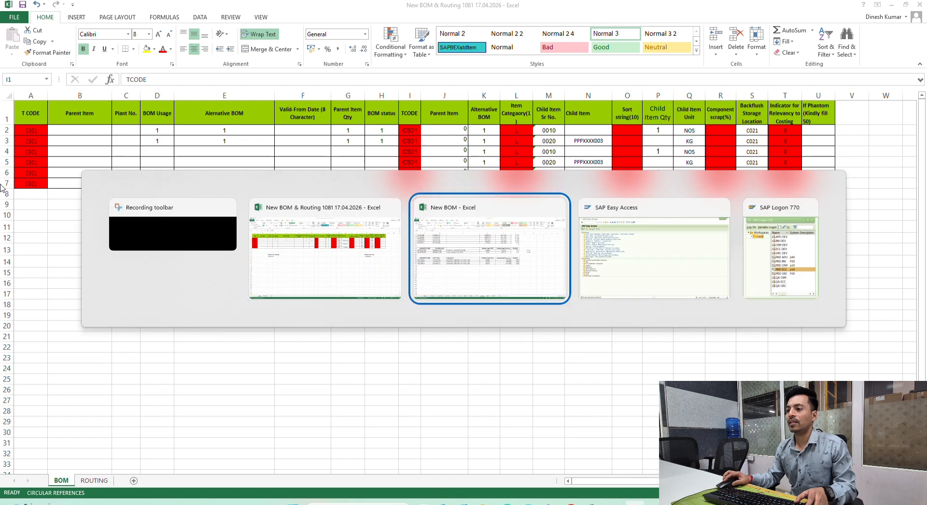
click(145, 261)
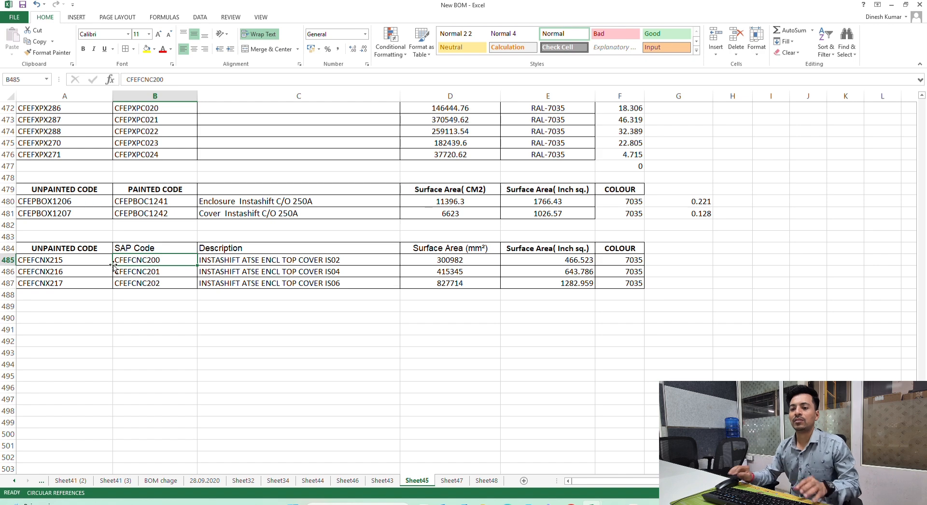
click(232, 271)
scroll(232, 271, down, 3)
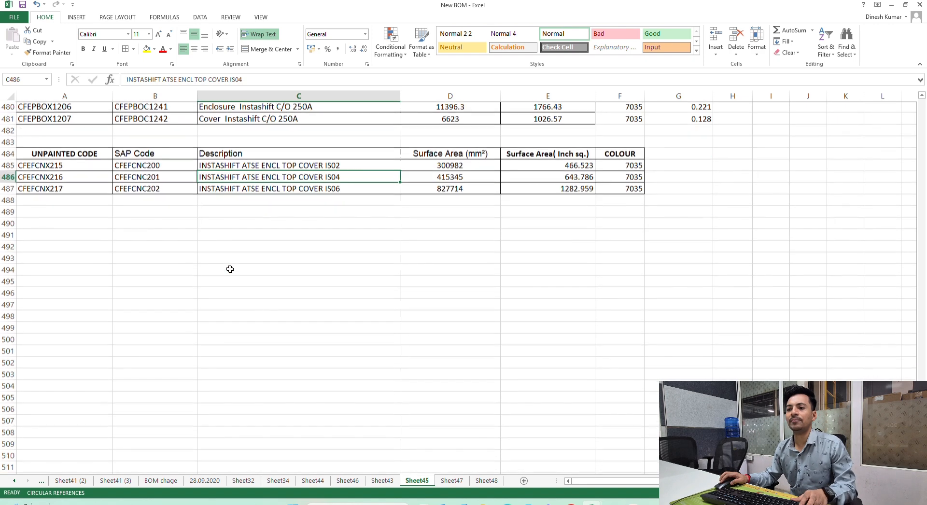
drag(140, 153, 595, 180)
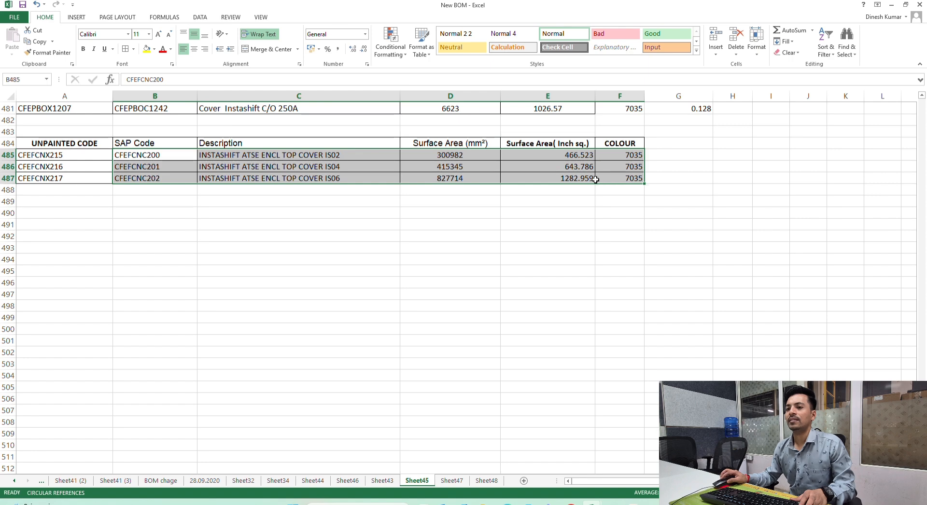
click(89, 248)
click(163, 190)
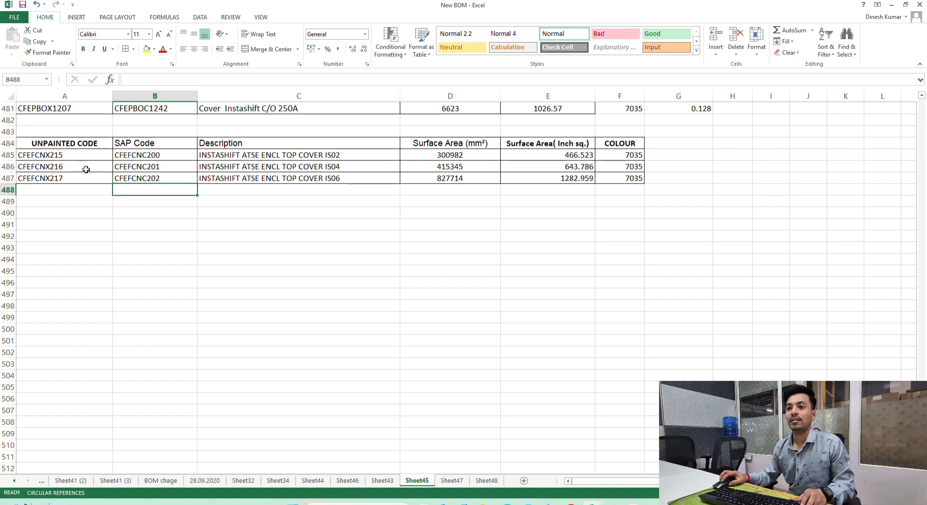
Step: Copy the SAP codes in B485:B487 into the Parent Item column of the New BOM & Routing workbook, starting at B2
drag(136, 157, 160, 179)
key(ctrl+c)
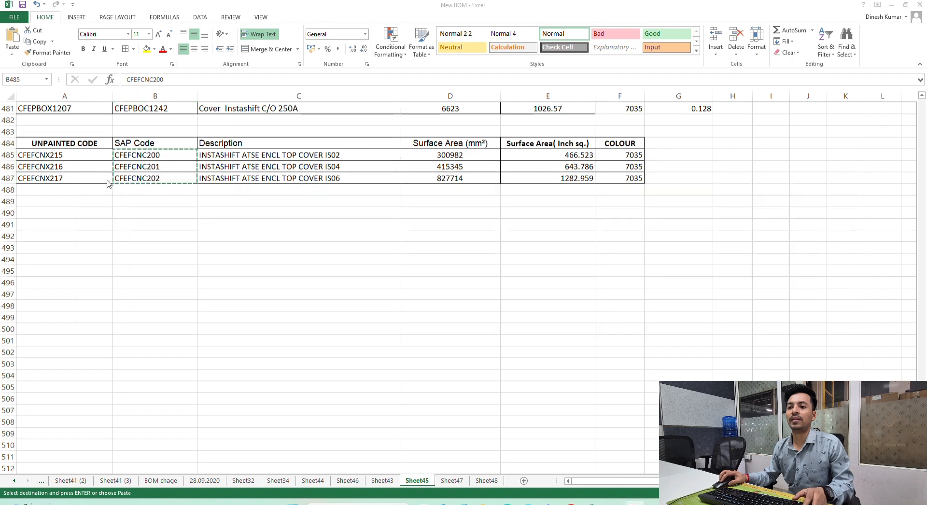
key(alt+Tab)
key(alt+Tab)
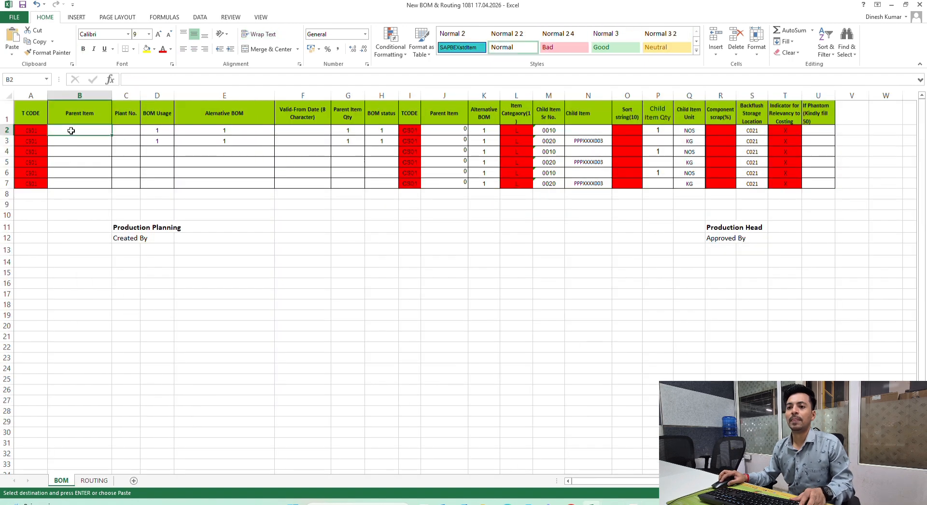
key(ctrl+v)
click(79, 134)
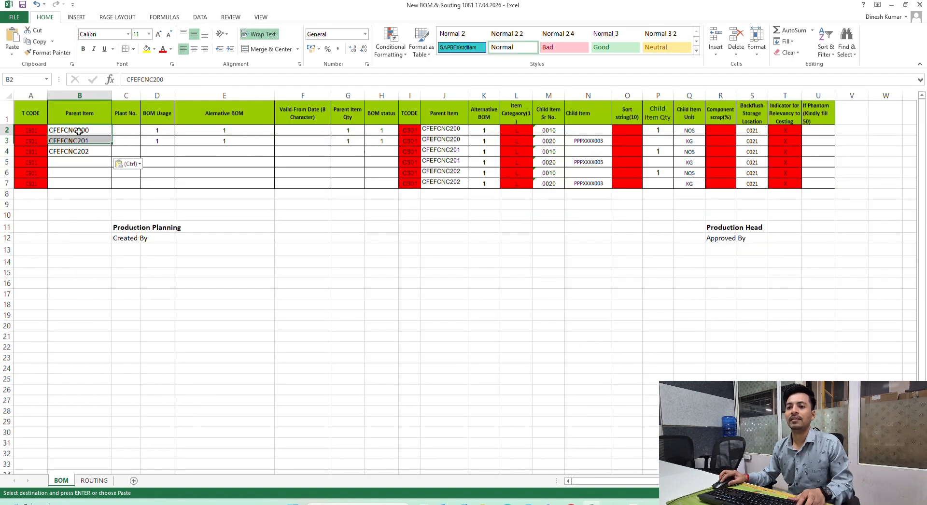
Step: Return to the New BOM workbook and examine the top covers' surface areas and colour, plus the existing formula in G480
key(alt+Tab)
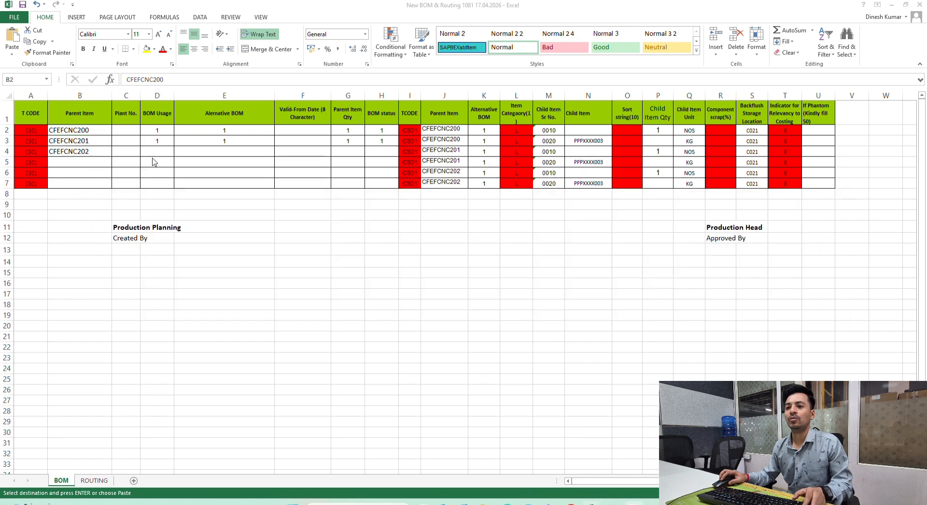
key(alt+Tab)
key(alt+Tab)
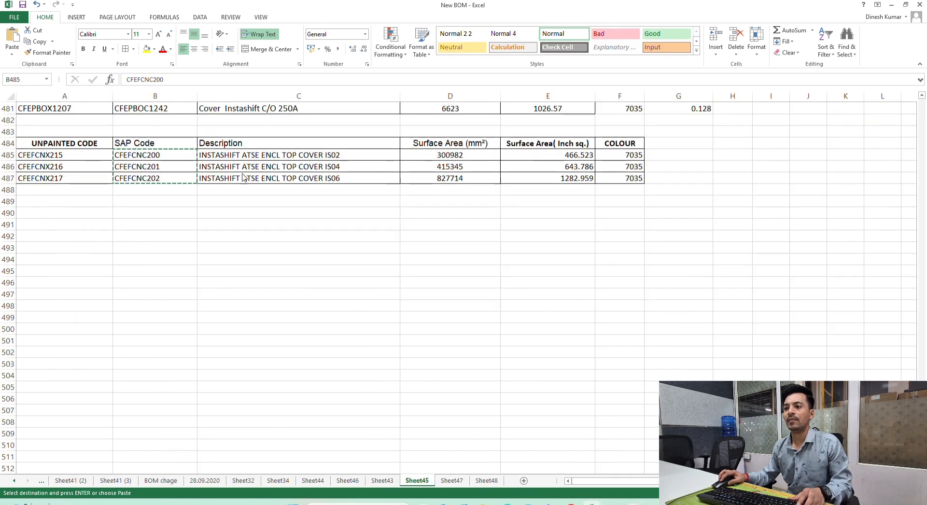
click(488, 168)
click(579, 158)
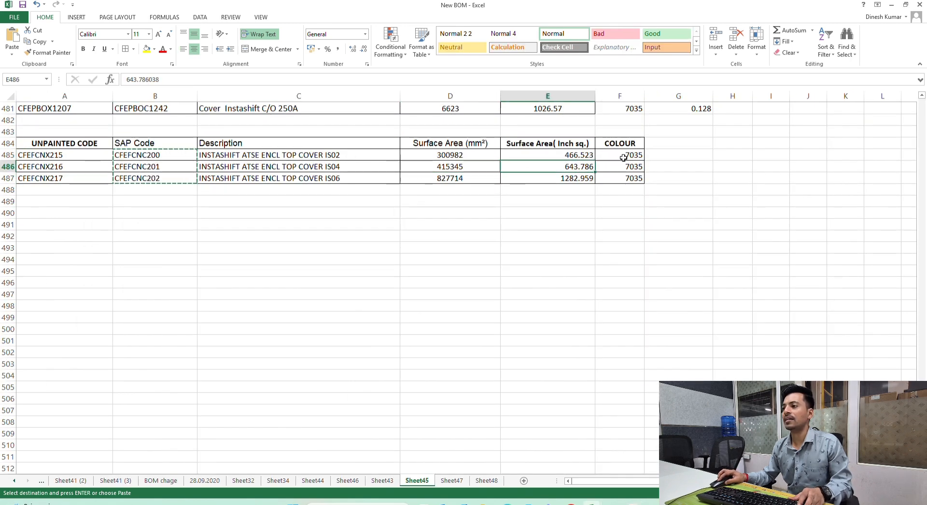
click(626, 155)
click(570, 158)
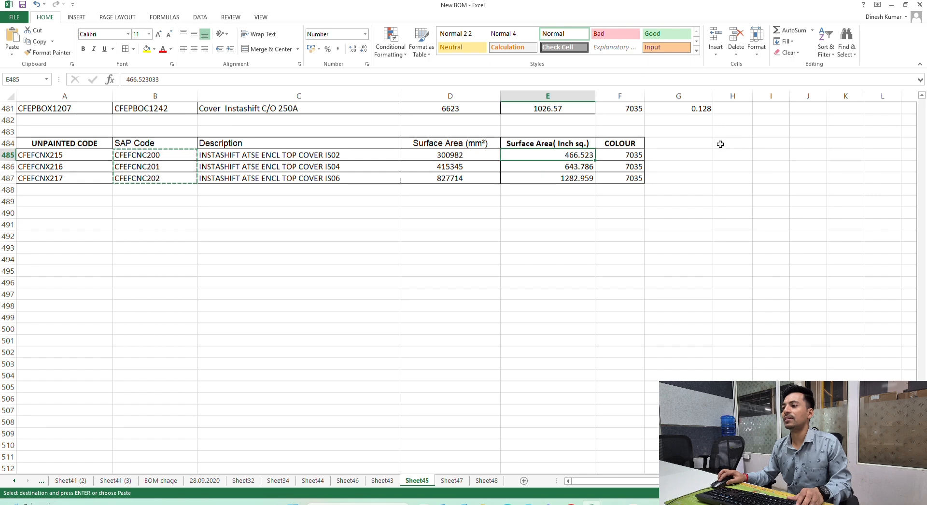
click(676, 158)
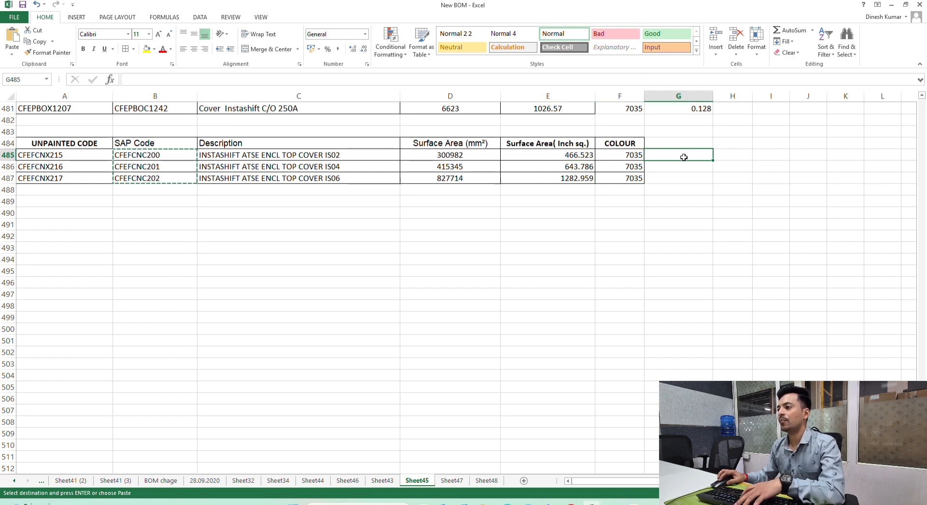
scroll(677, 167, up, 1)
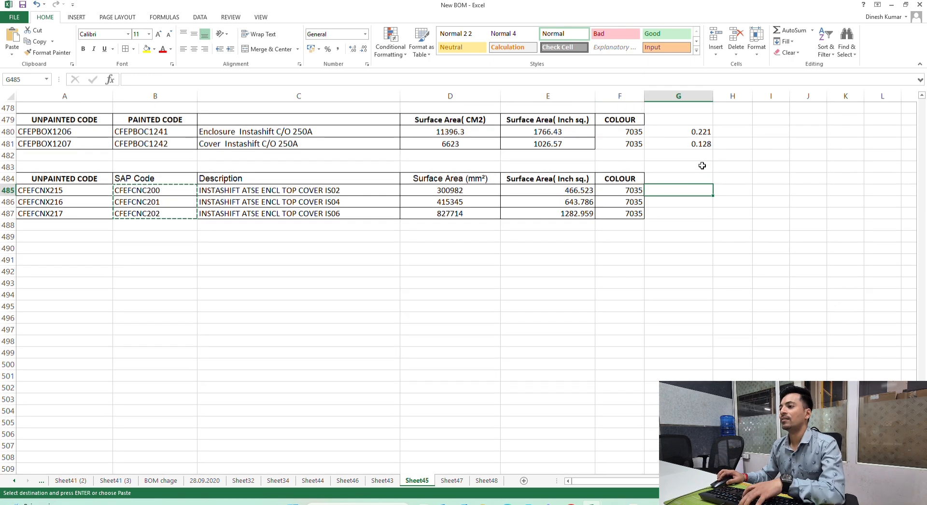
click(698, 132)
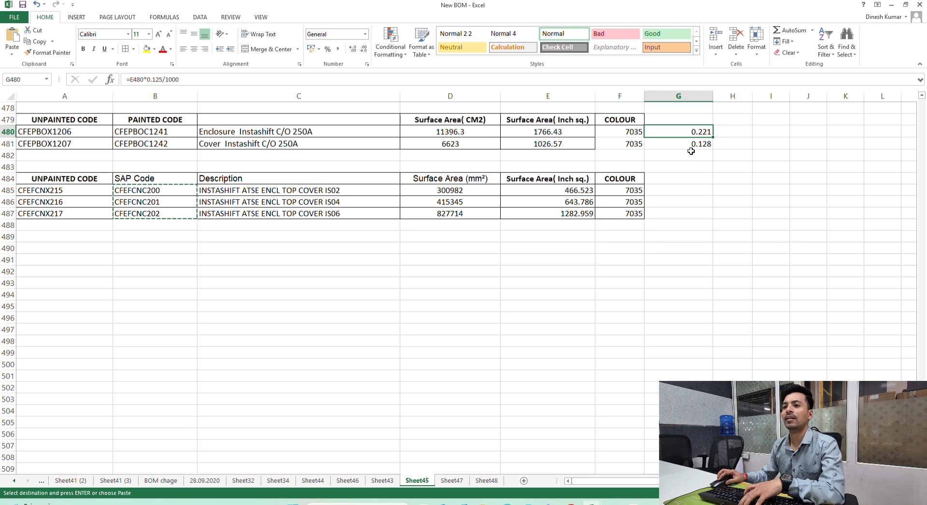
Step: Enter the formula =E485*0.125/1000 in G485 for the IS02 top cover
click(666, 189)
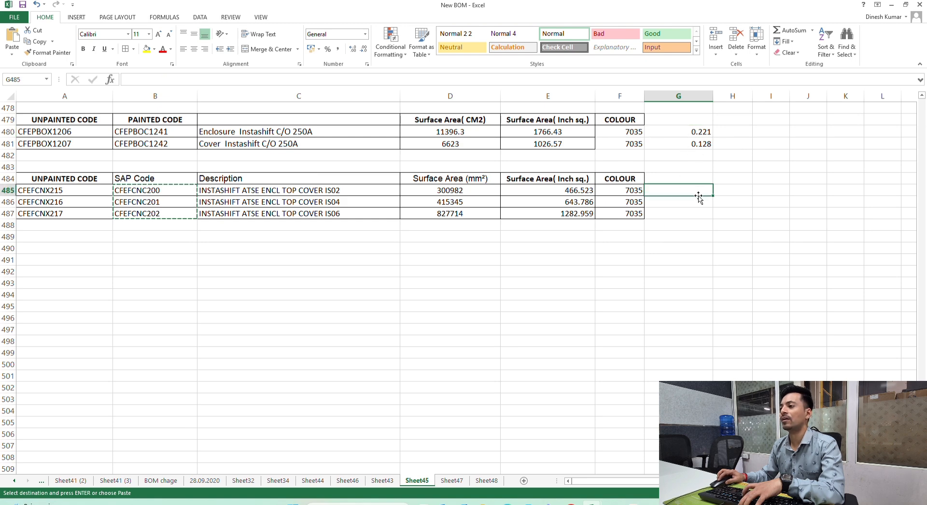
text(=)
click(590, 195)
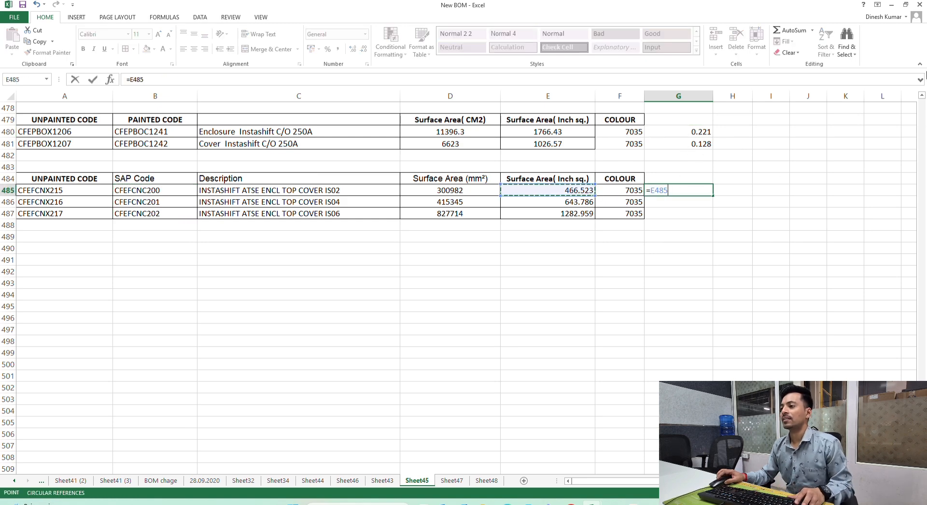
text(*0.125/)
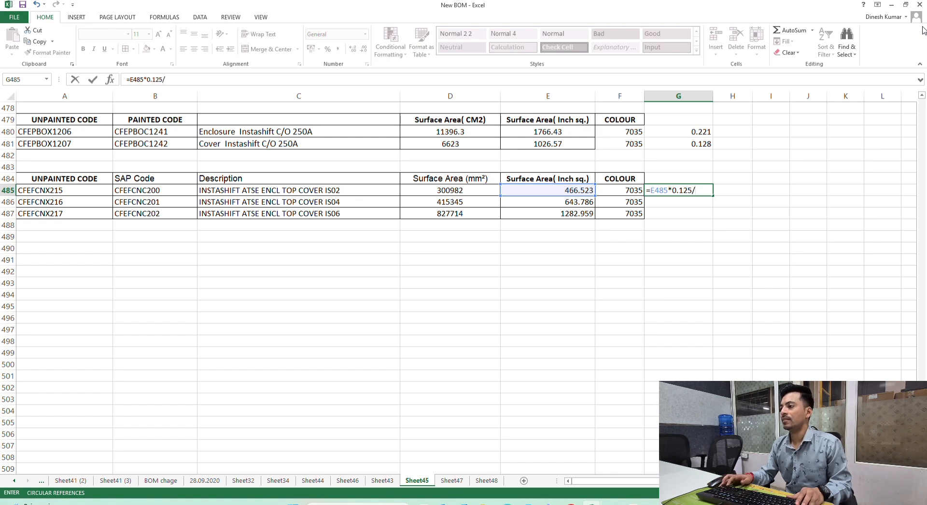
text(100)
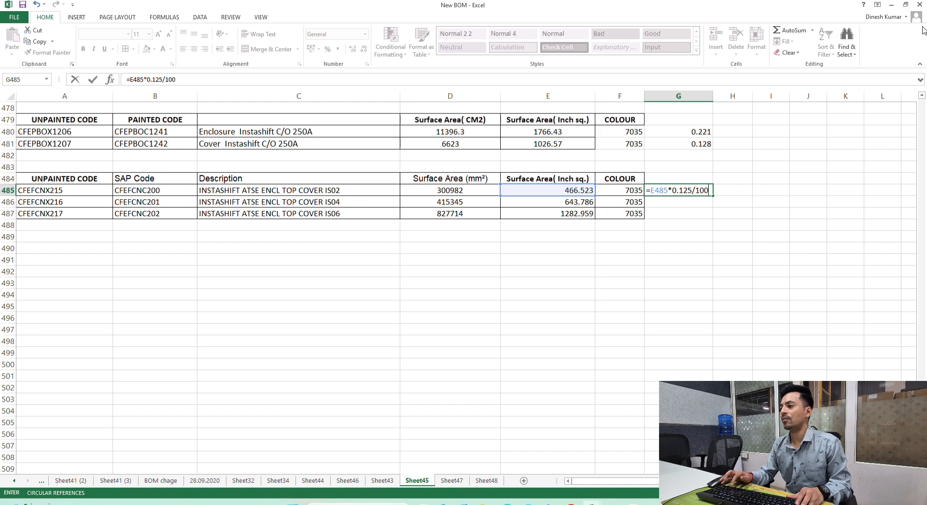
key(Return)
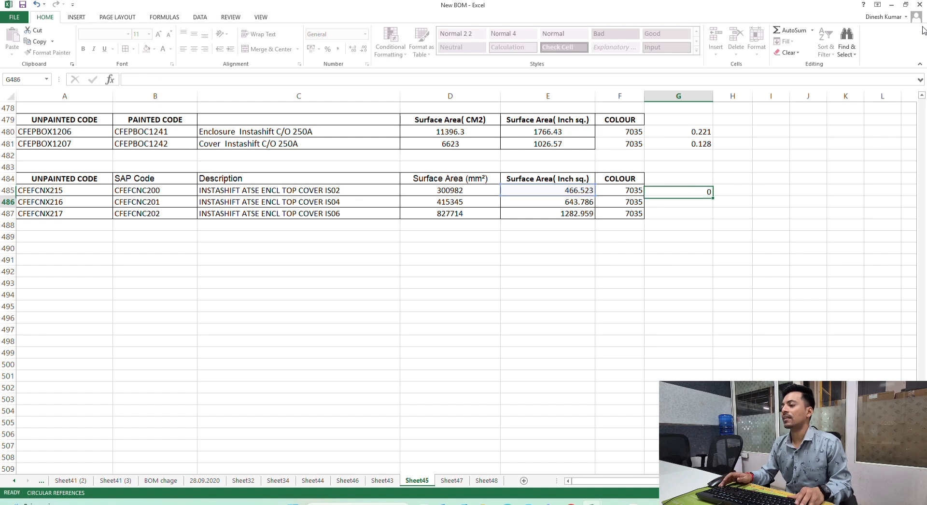
Step: Copy the formula from G485 into G486:G487 for the IS04 and IS06 top covers
key(Up)
key(ctrl+c)
key(Down)
key(shift+Down)
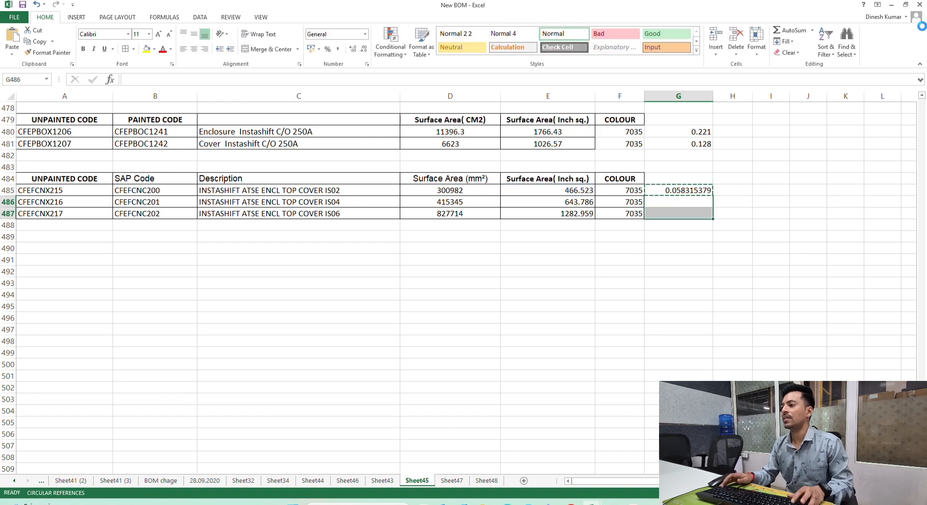
key(ctrl+v)
Step: Format the calculated values in G485:G487 to three decimal places
drag(686, 193, 689, 213)
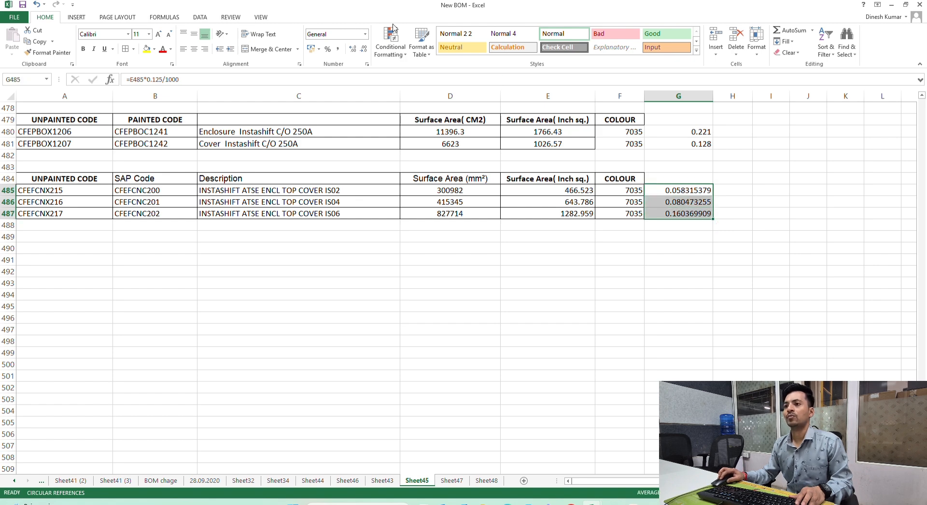
click(363, 50)
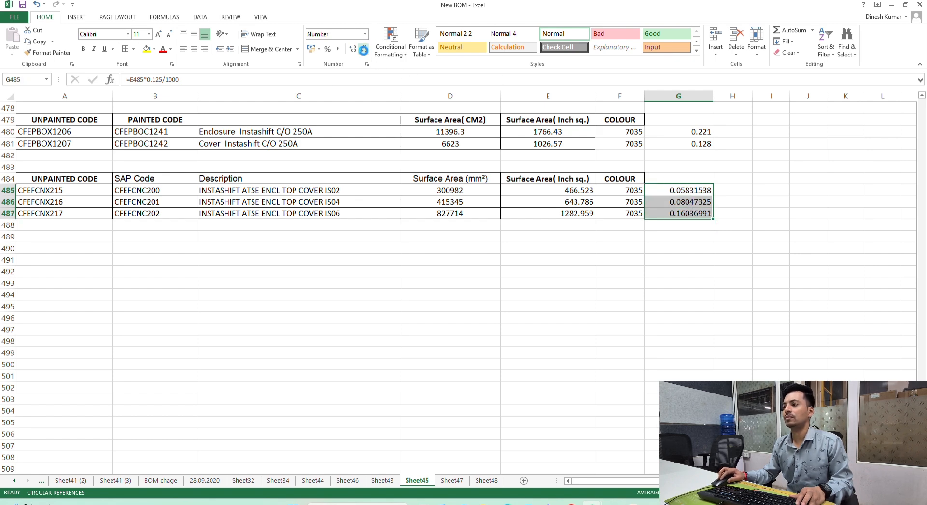
click(363, 50)
click(363, 50)
click(363, 50)
click(363, 49)
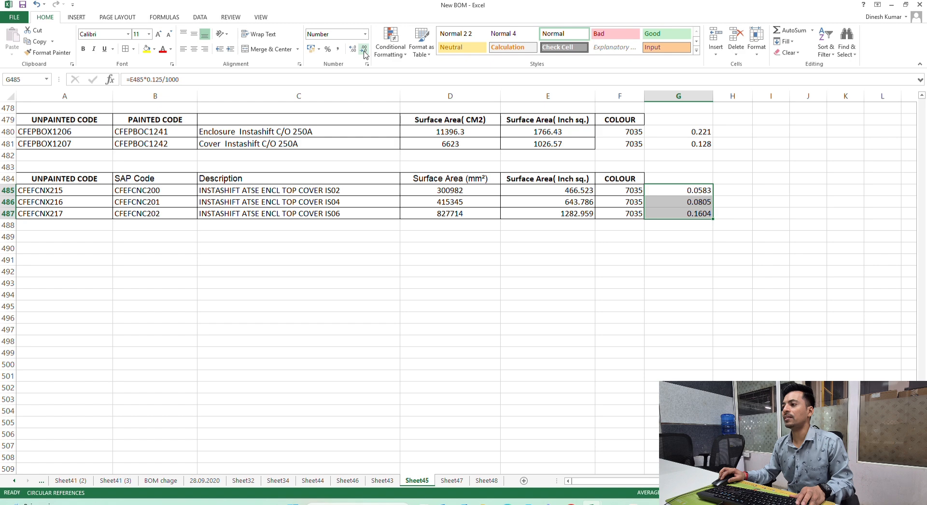
click(363, 50)
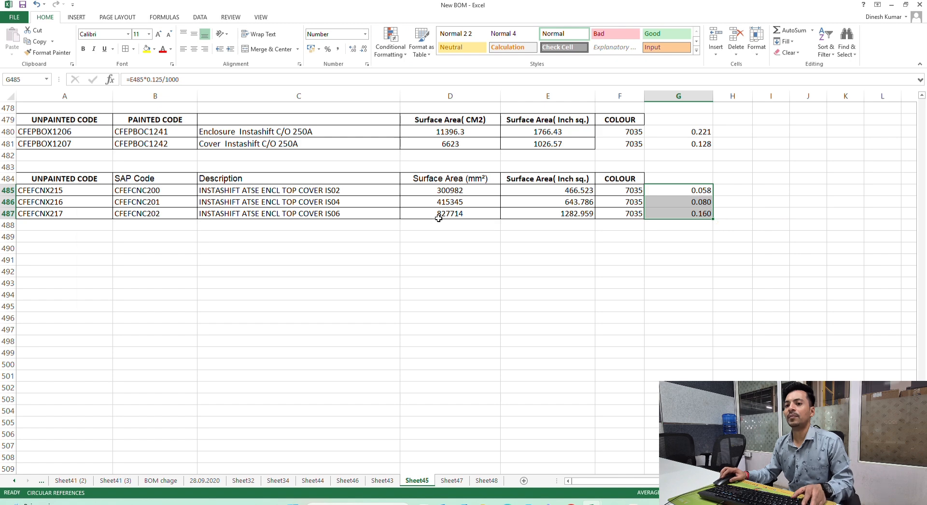
Step: Switch to the New BOM & Routing workbook and check the Parent Item formulas in column J against the codes in column B
key(alt+Tab)
key(alt+Tab)
key(alt+Tab)
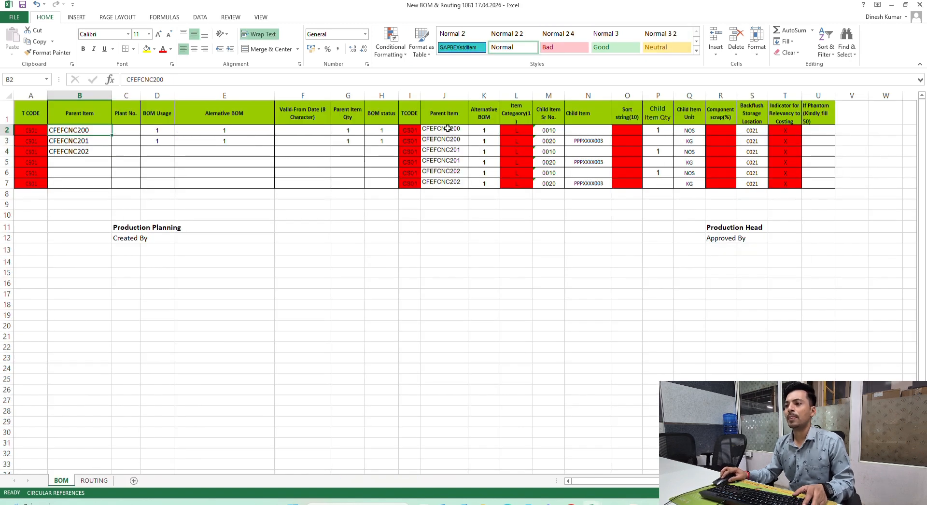
click(448, 128)
click(444, 139)
click(445, 161)
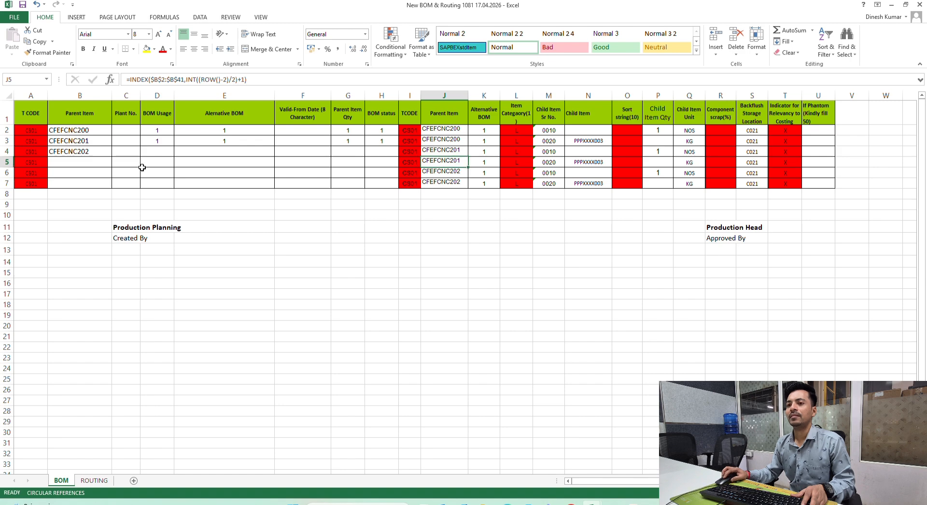
click(71, 130)
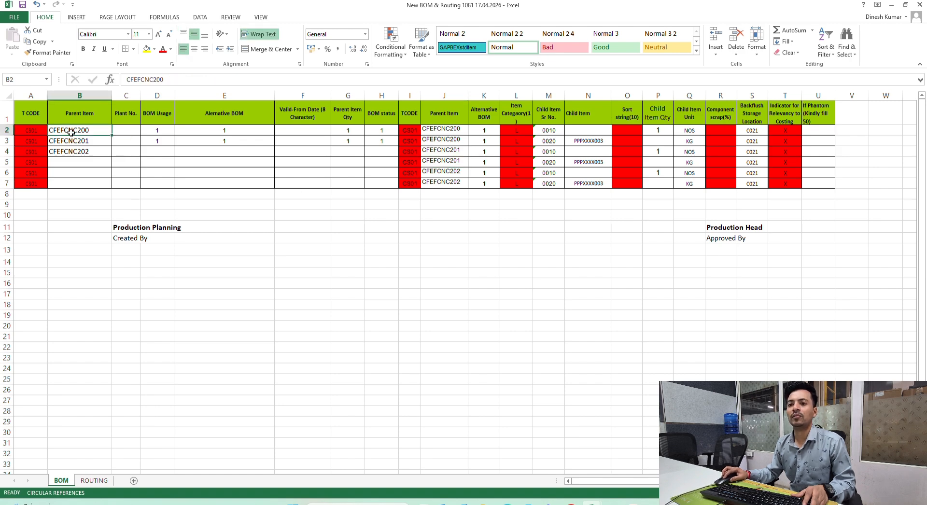
Step: Fill in plant number 1081 for all three parent items in C2:C4
click(124, 131)
text(1081)
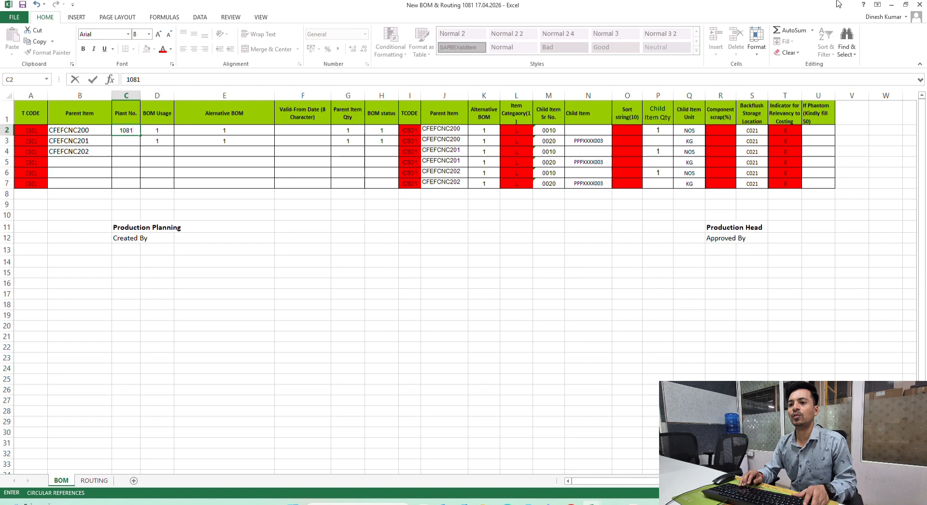
key(Return)
key(Up)
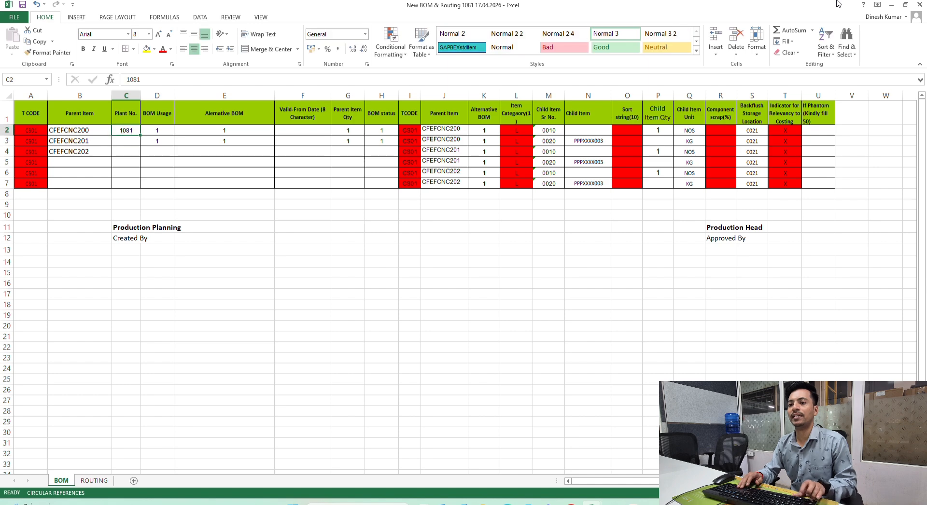
key(ctrl+c)
key(Down)
key(shift+Down)
key(ctrl+v)
key(Right)
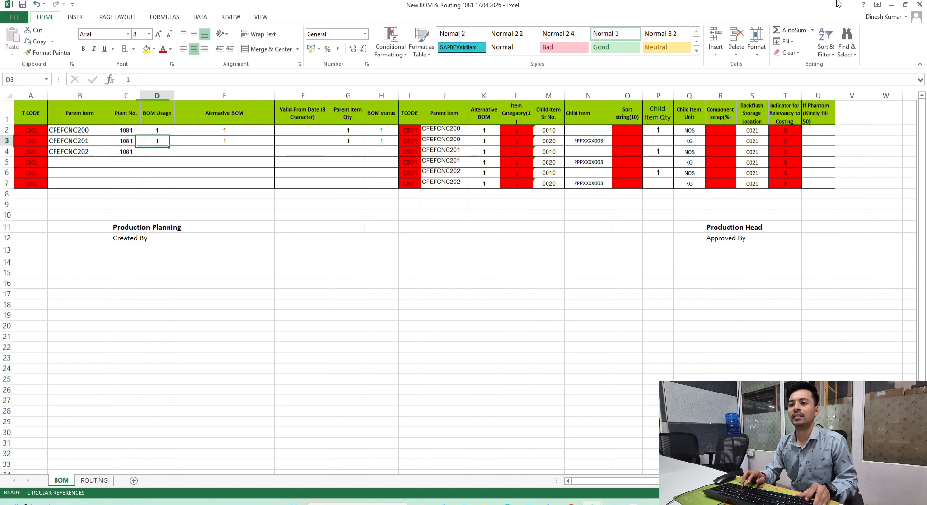
Step: Copy the BOM Usage to BOM status values in D3:H3 down into row 4 for CFEFCNC202
key(shift+Right)
key(shift+Right)
key(shift+Right)
key(shift+Right)
key(ctrl+c)
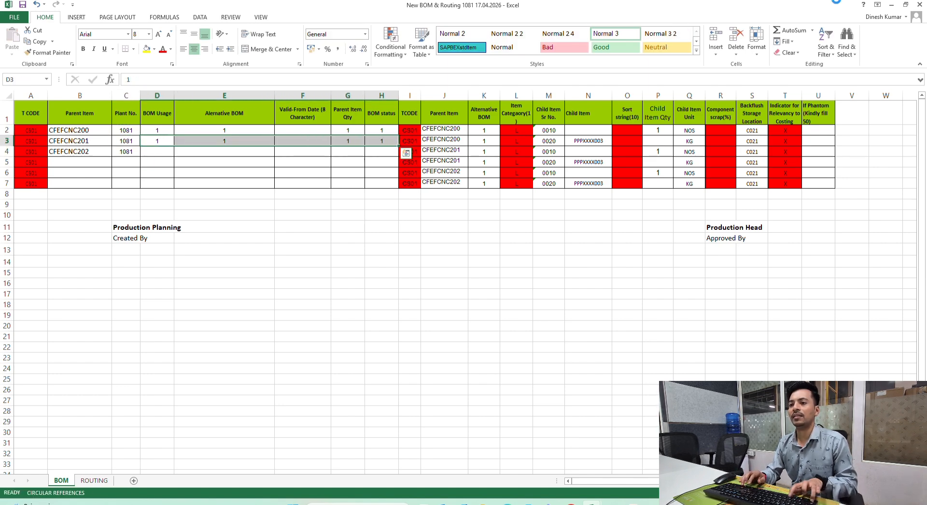
key(Down)
key(ctrl+v)
Step: Enter 17042026 as the Valid-From Date for CFEFCNC200 in F2
key(Up)
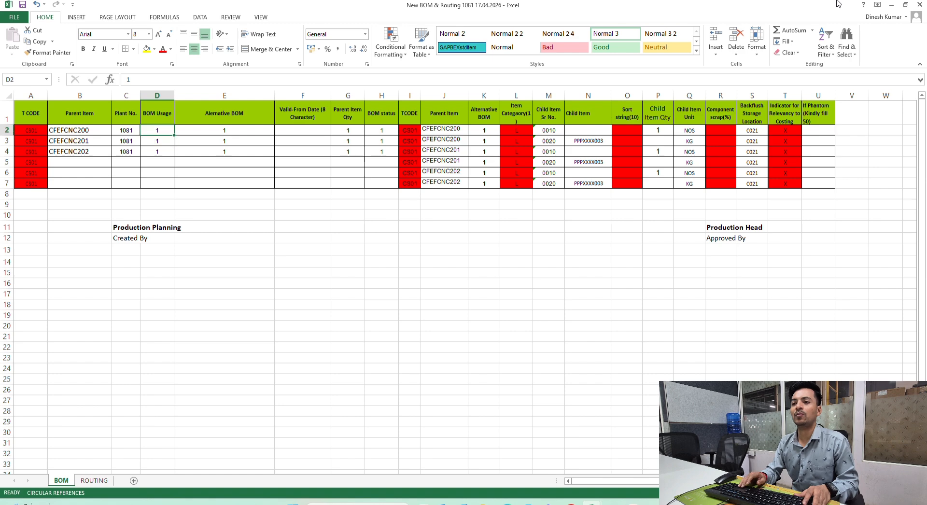
key(Right)
key(Right)
key(Up)
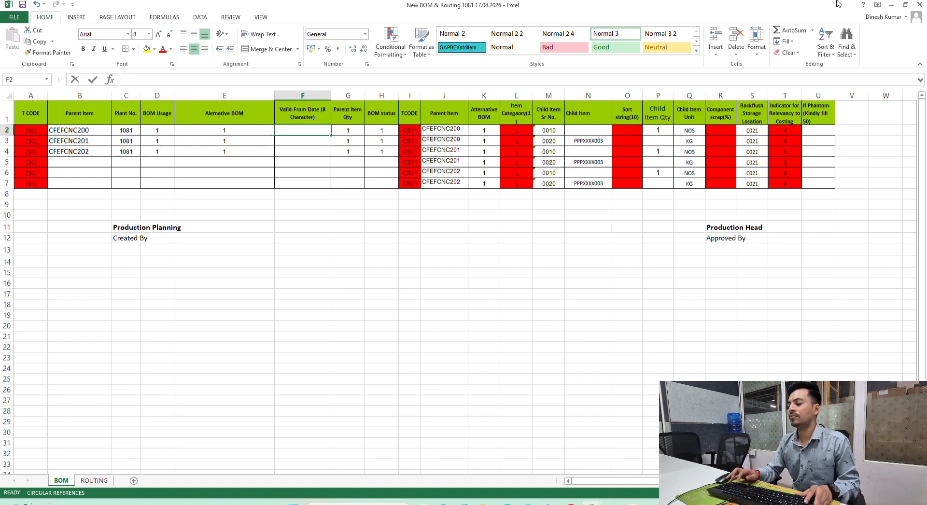
text(17042026)
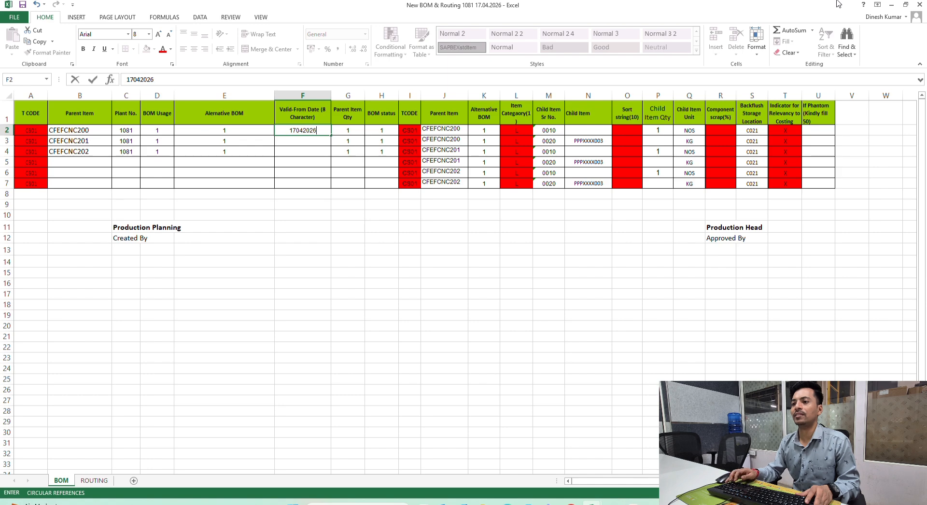
key(Return)
Step: Copy the Valid-From Date from F2 into F3:F4 for the other two parent items
key(Up)
key(ctrl+c)
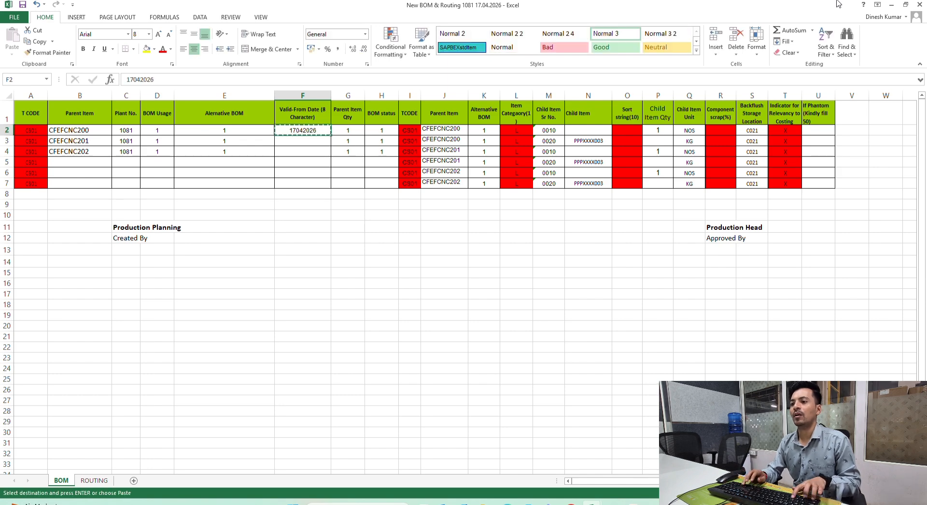
key(Down)
key(shift+Down)
key(shift+Down)
key(shift+Up)
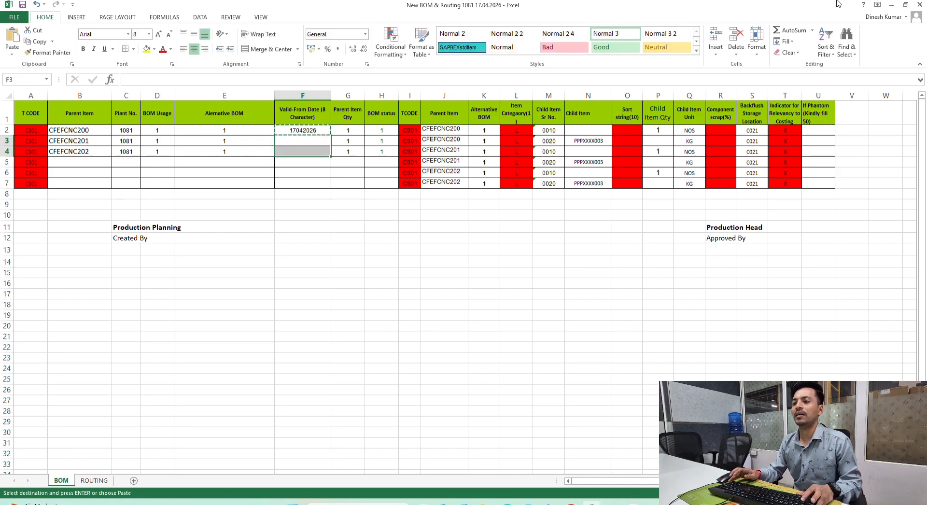
key(Return)
key(Right)
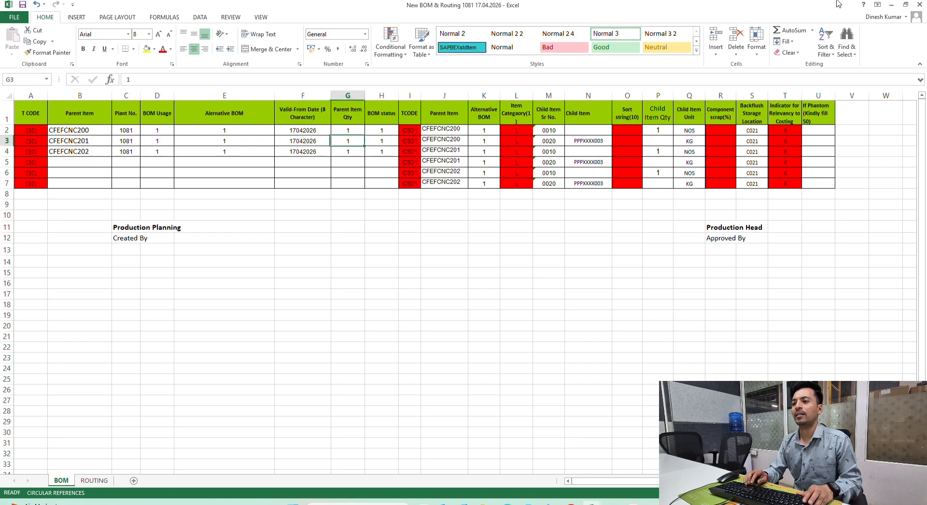
key(Right)
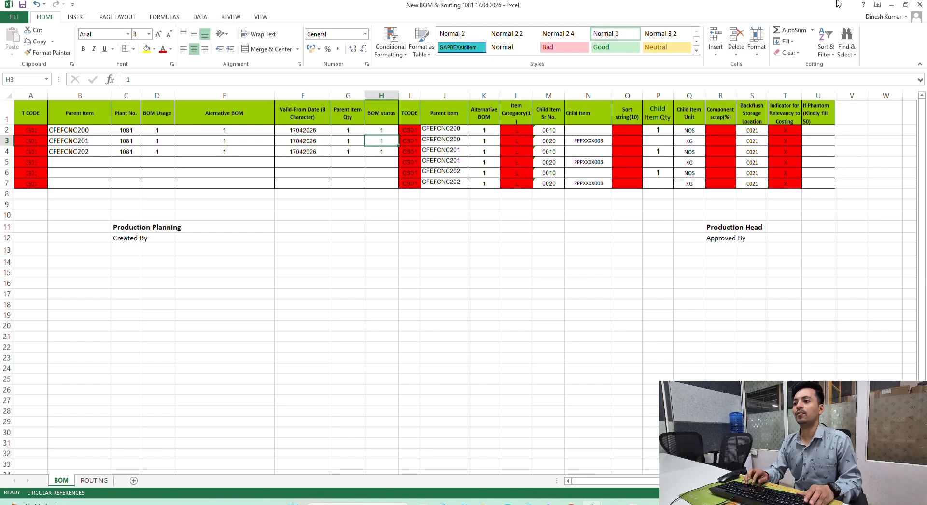
key(Left)
key(Left)
key(Left)
key(Left)
key(Left)
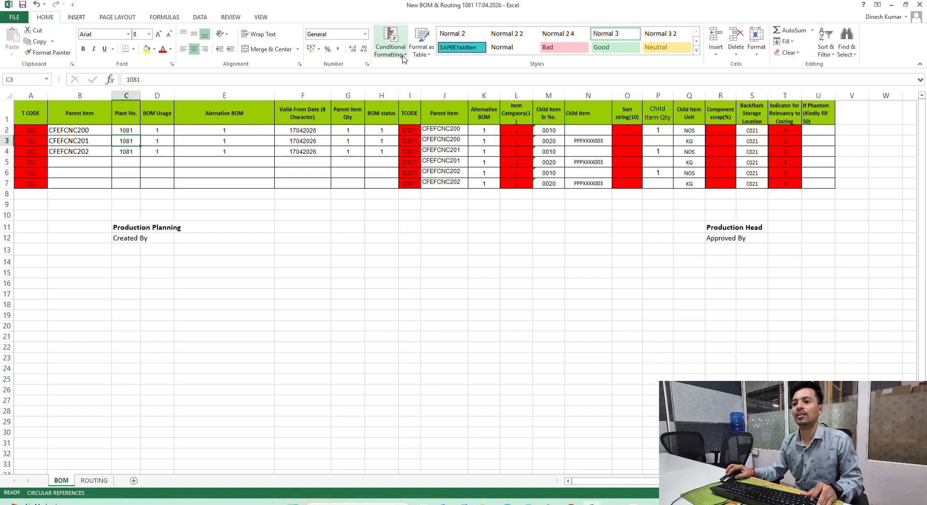
Step: Narrow the Alternative BOM column E to a width of about 11.43
drag(274, 96, 219, 103)
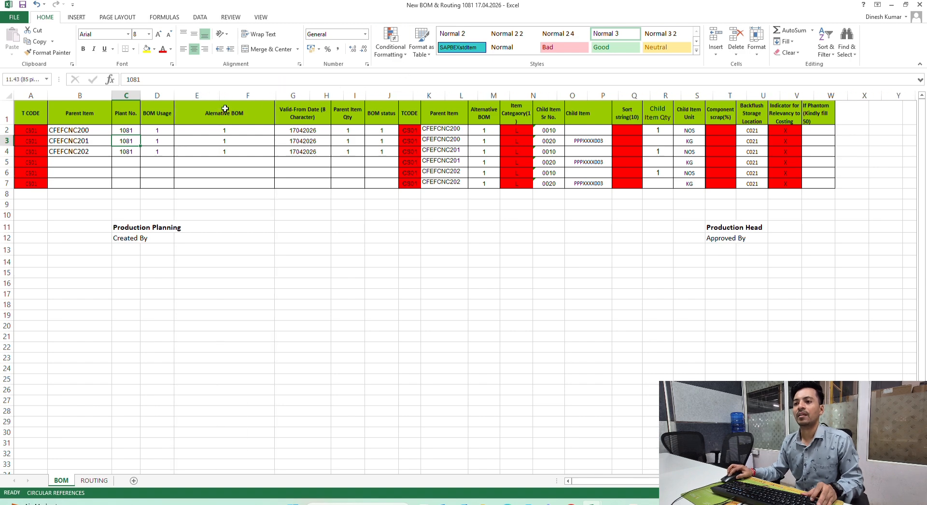
click(193, 151)
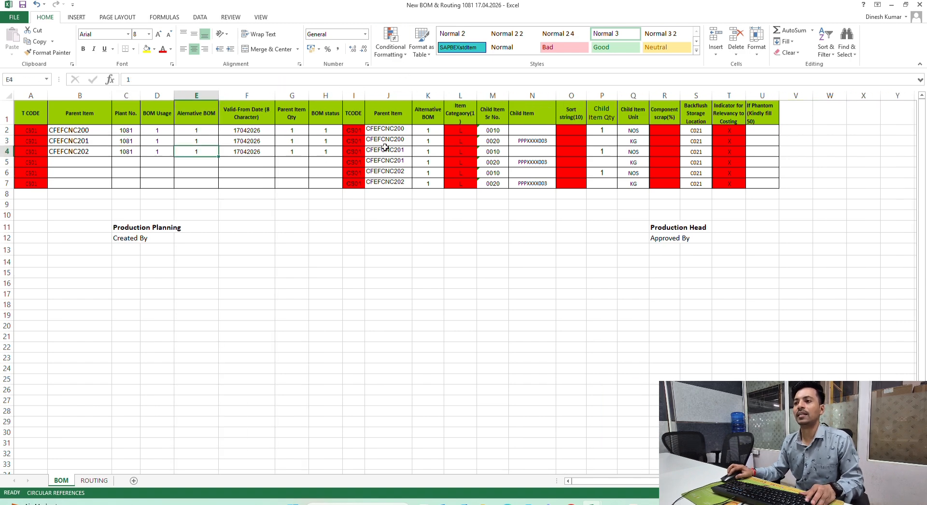
Step: Review the Parent Item codes in J2:J7 and the child item columns beside them
click(354, 129)
drag(385, 129, 390, 170)
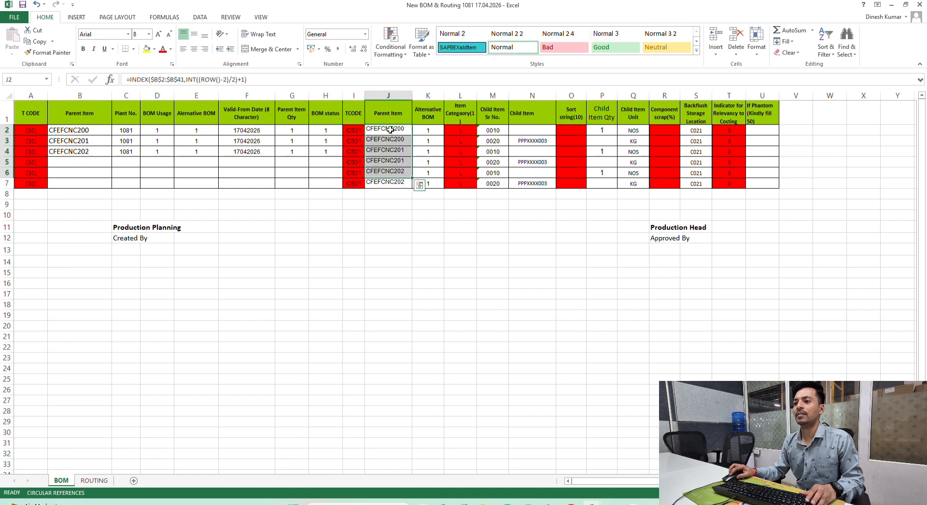
drag(388, 130, 532, 184)
click(536, 130)
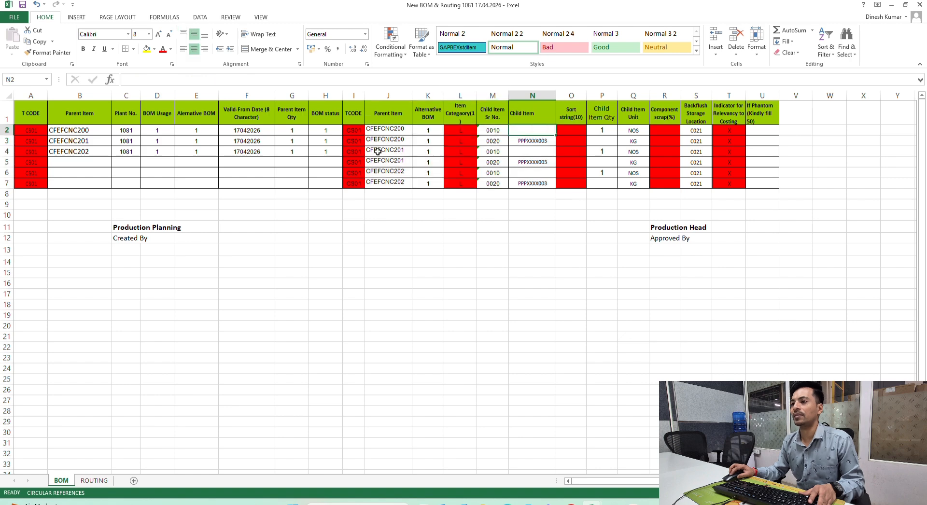
click(393, 130)
Step: Copy the unpainted code CFEFCNX215 from A485 of the New BOM workbook into Child Item cell N2 of the upload sheet
click(514, 132)
key(alt+Tab)
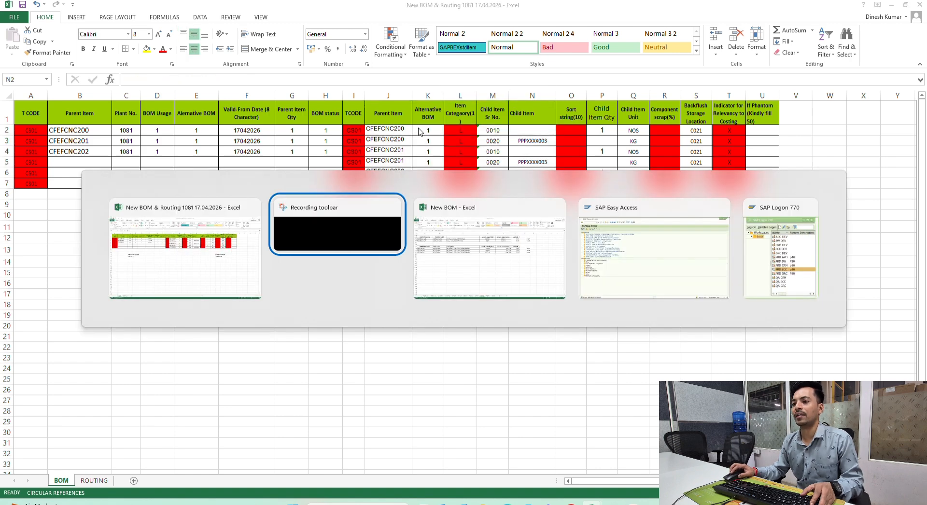
key(alt+Tab)
key(Tab)
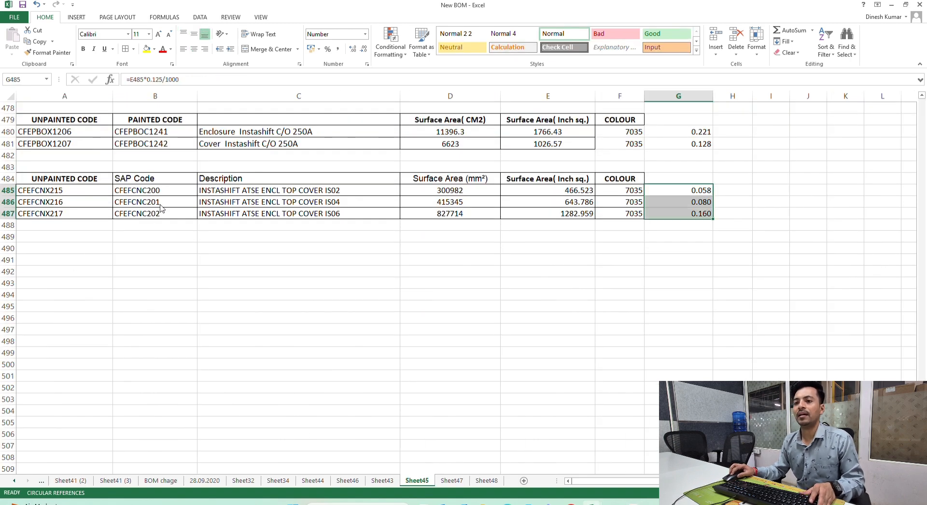
click(157, 204)
click(167, 191)
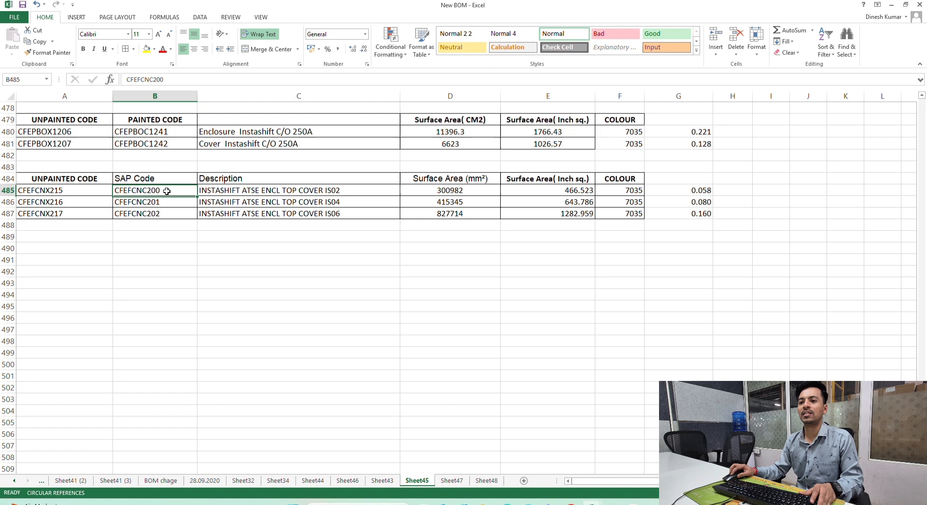
click(57, 194)
key(ctrl+c)
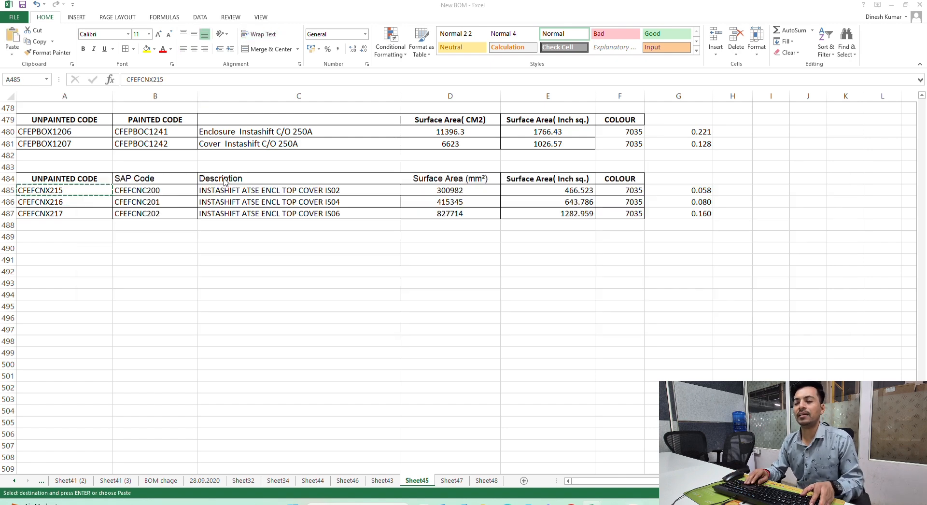
key(alt+Tab)
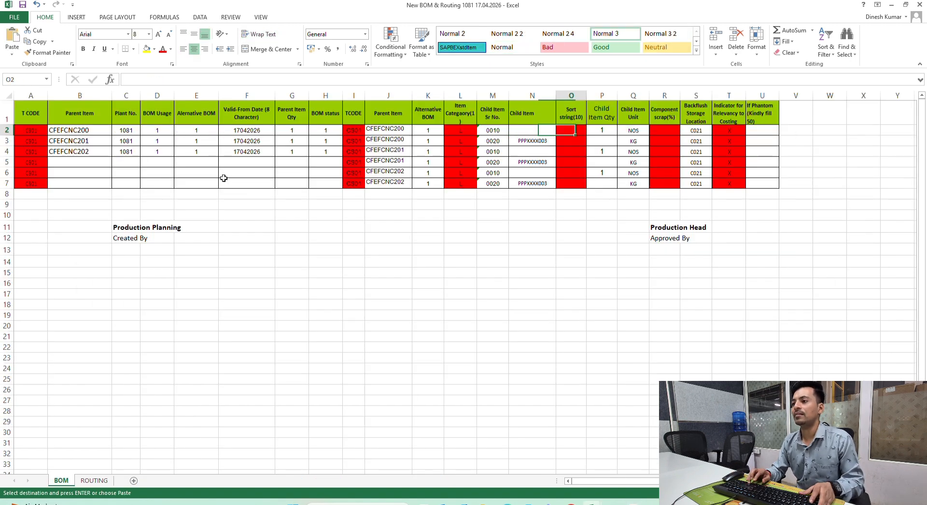
key(Return)
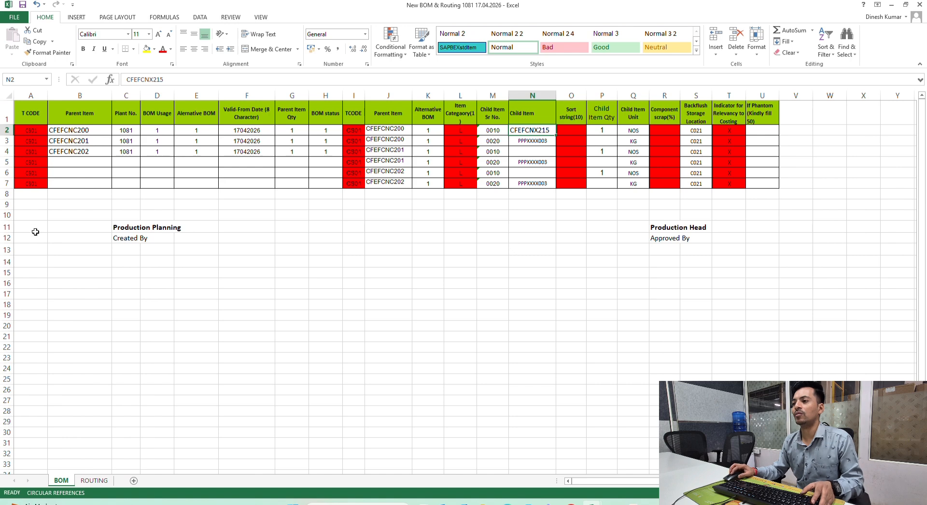
Step: Check the Child Item cells N3:N7 for the entries still missing for the remaining parent items
key(alt+Tab)
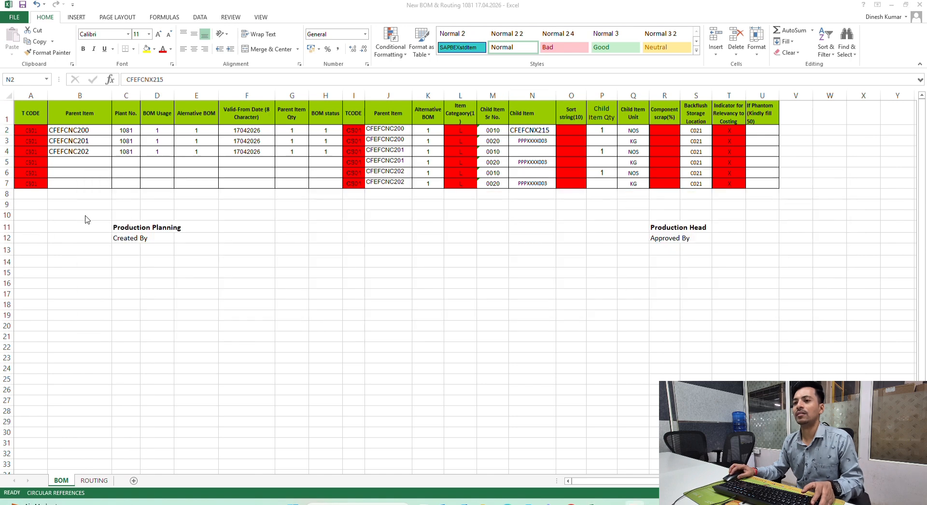
click(544, 142)
click(535, 152)
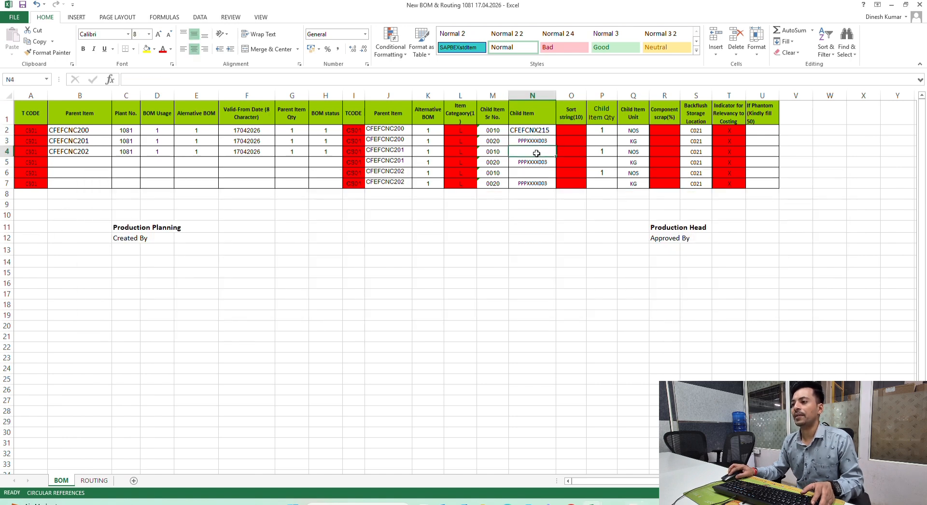
click(533, 163)
click(534, 172)
click(535, 186)
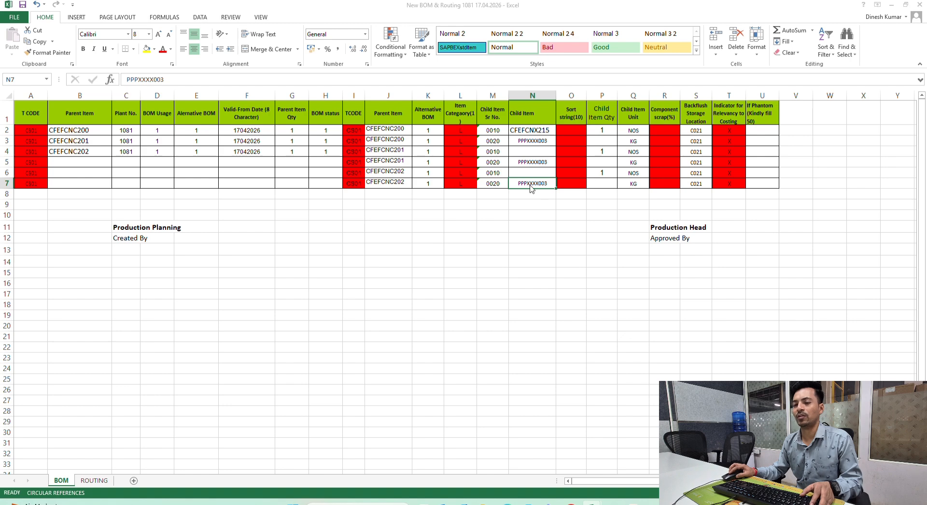
Step: Copy the unpainted code CFEFCNX216 from A486 of the New BOM workbook into Child Item cell N4
key(alt+Tab)
key(Down)
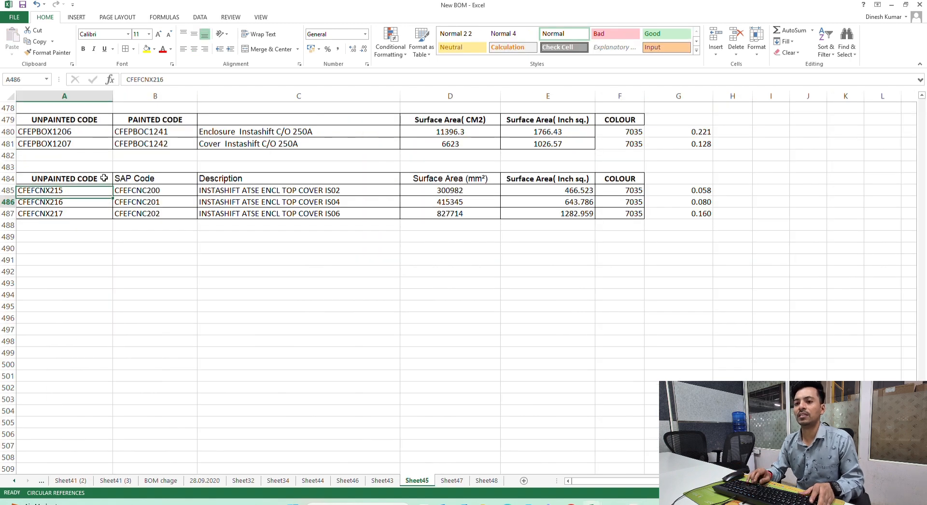
key(ctrl+c)
key(alt+Tab)
key(alt+Tab)
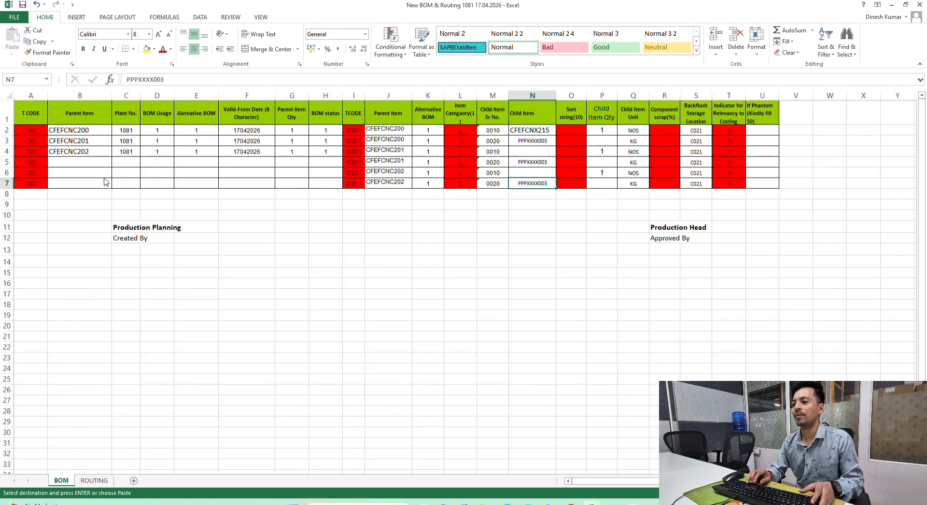
key(Up)
key(Up)
key(Up)
key(Return)
Step: Copy the unpainted code CFEFCNX217 from A487 of the New BOM workbook into Child Item cell N6
key(alt+Tab)
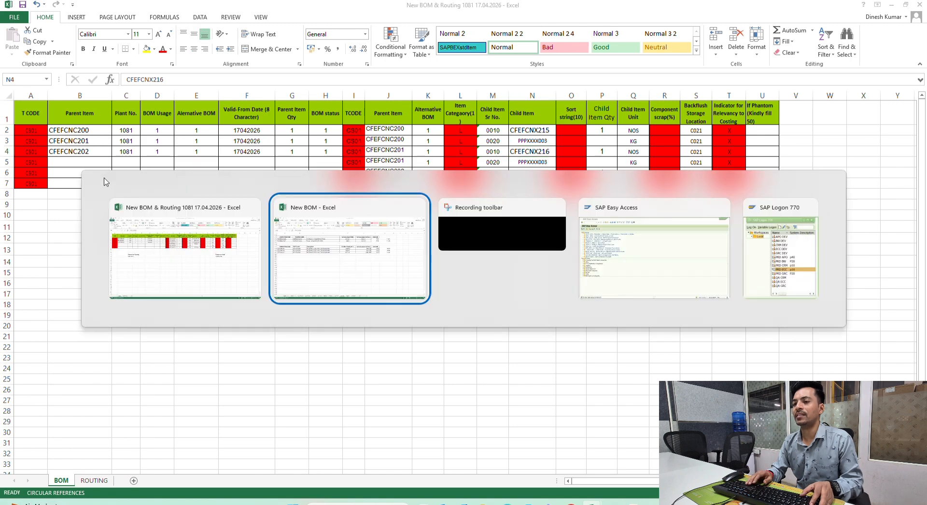
key(Down)
key(ctrl+c)
key(alt+Tab)
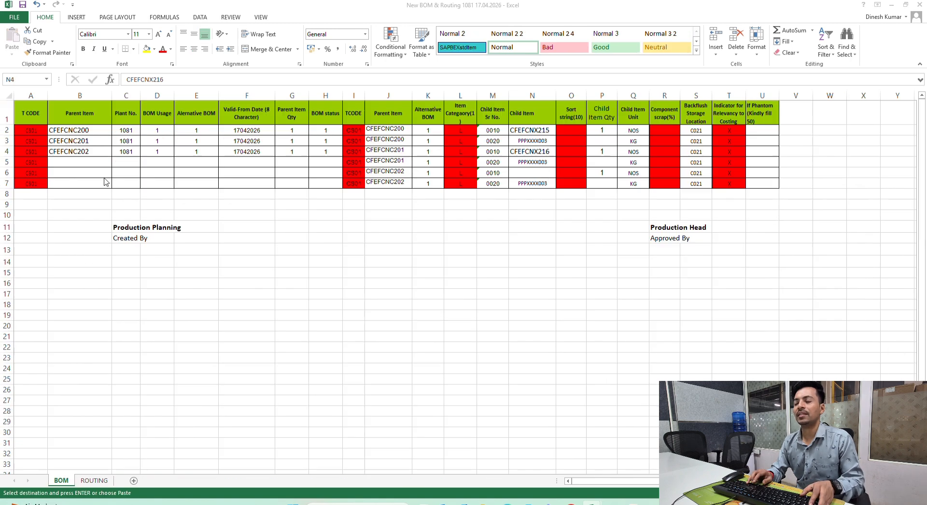
key(Down)
key(Down)
key(Return)
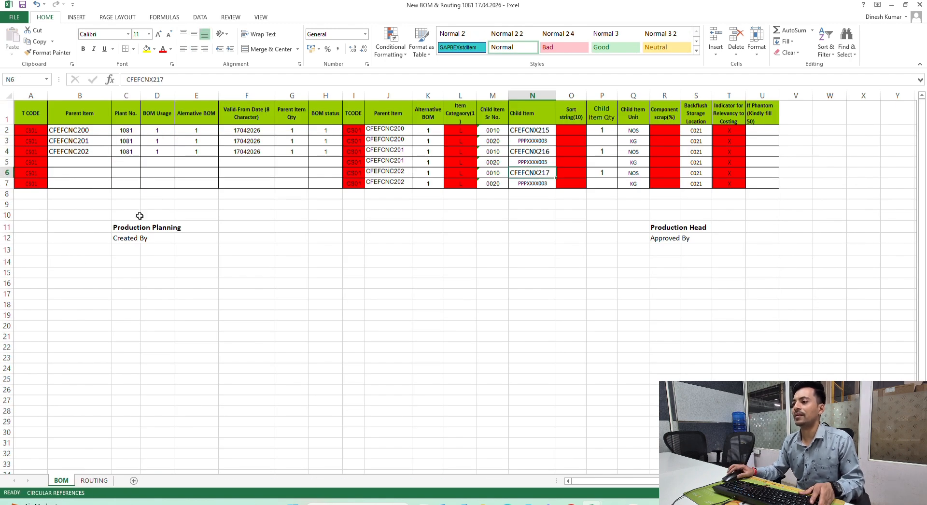
Step: Center the Child Item codes in N2:N7 and set their font size to 9
drag(538, 127, 534, 183)
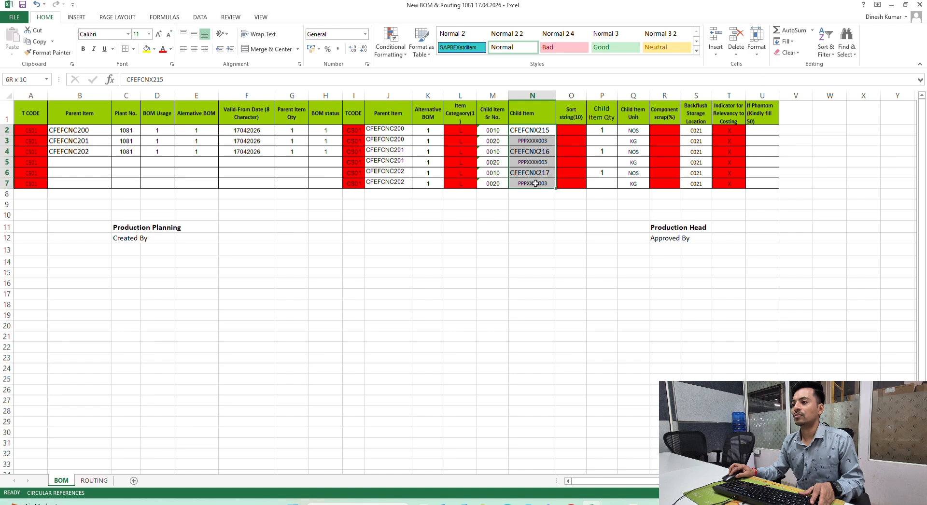
click(169, 42)
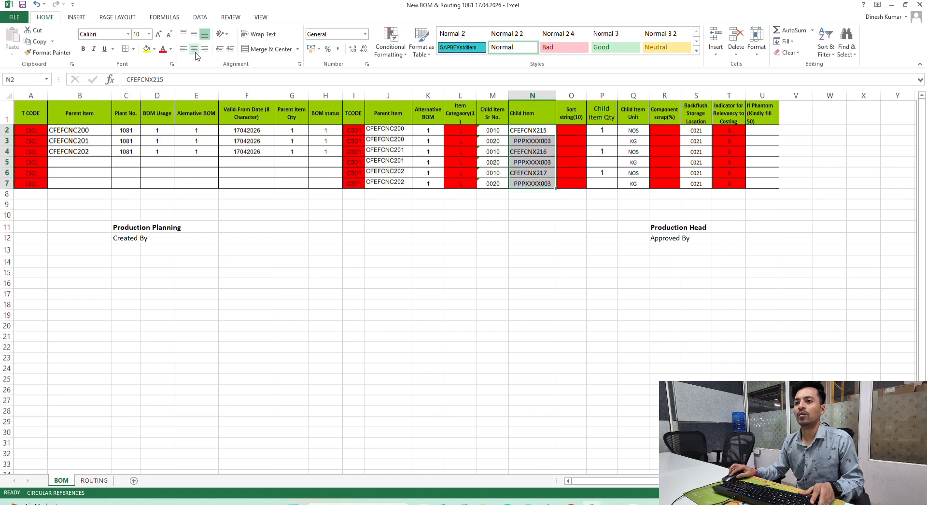
click(193, 49)
click(170, 35)
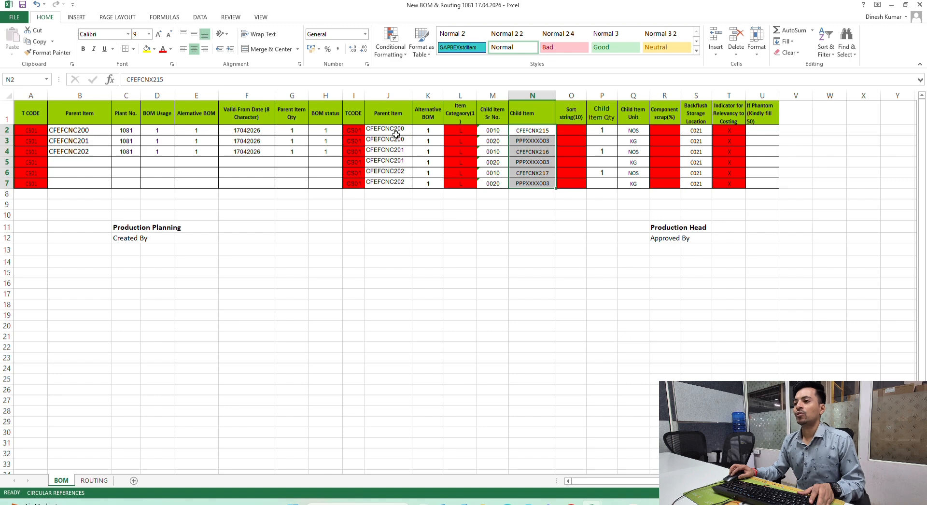
Step: Copy the calculated quantity 0.058 from G485 of the New BOM workbook into Child Item Qty cell P3 as a value only
click(606, 140)
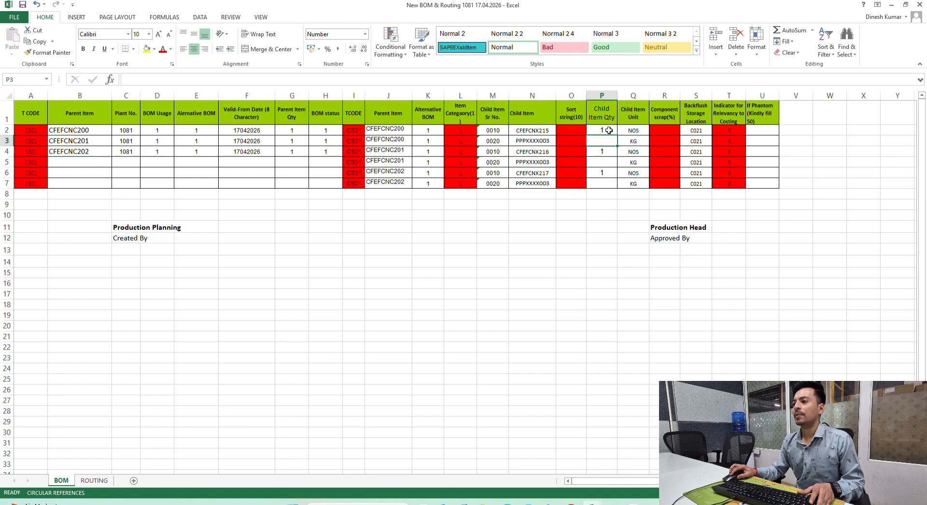
drag(534, 130, 642, 141)
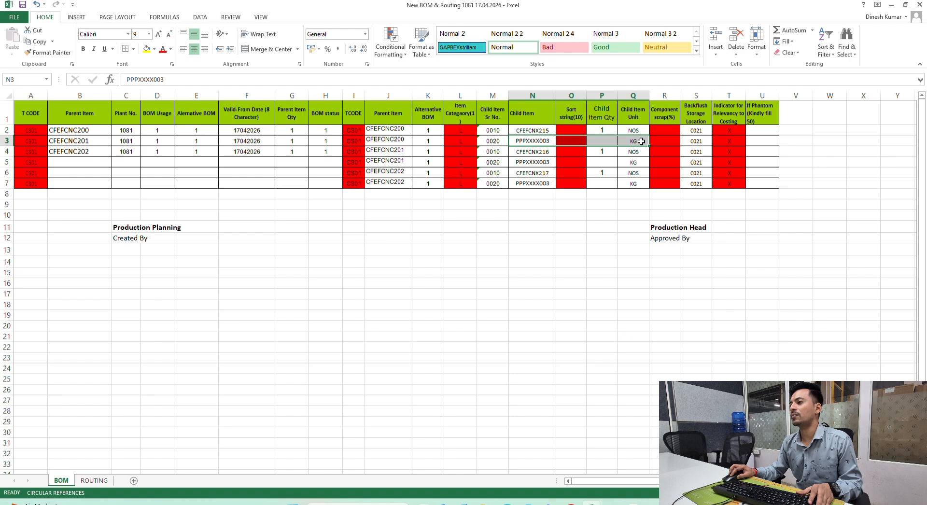
click(613, 143)
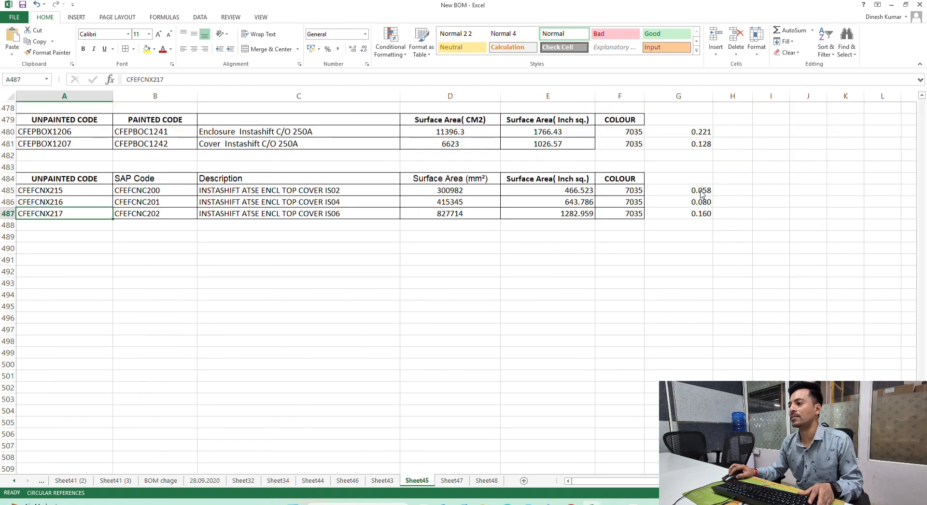
click(697, 190)
key(ctrl+c)
key(ctrl+Tab)
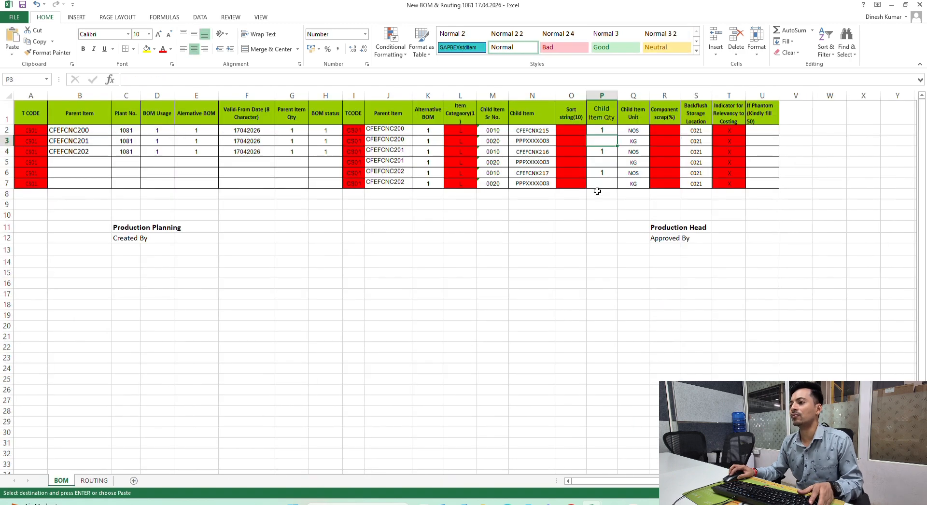
right_click(606, 141)
click(641, 184)
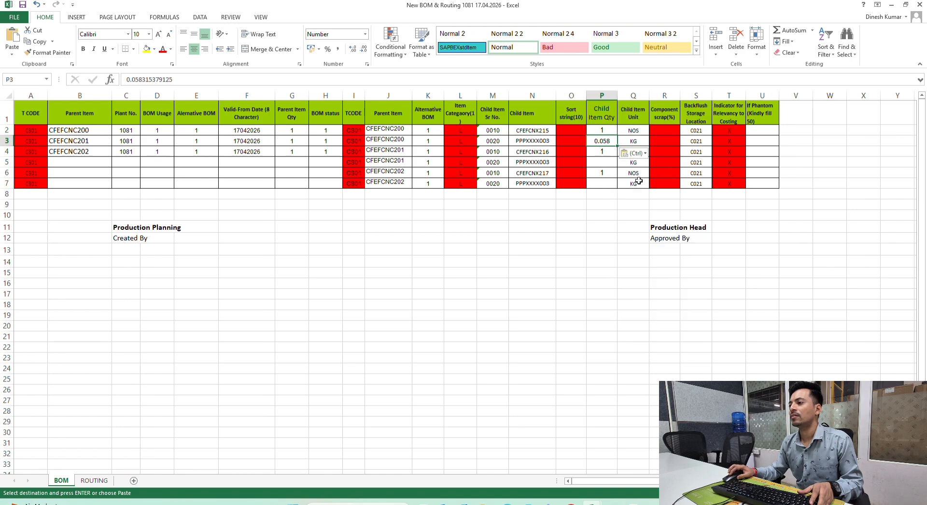
Step: Copy the calculated quantity 0.080 from G486 of the New BOM workbook into Child Item Qty cell P5 as a value only
key(ctrl+Tab)
click(692, 202)
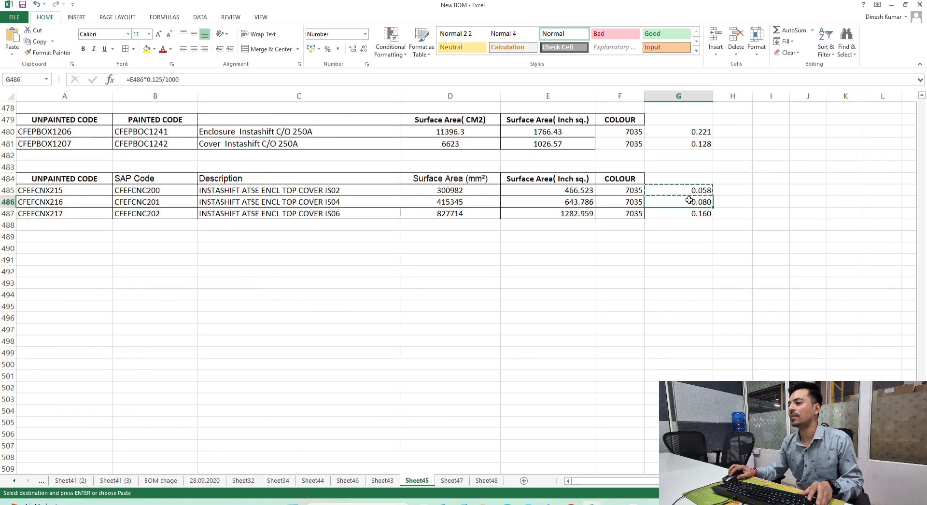
key(ctrl+c)
key(ctrl+Tab)
click(602, 162)
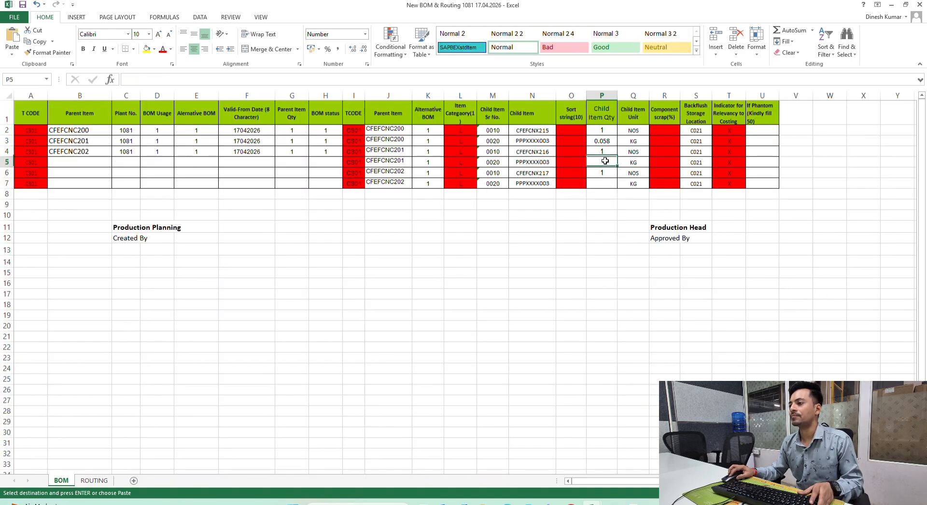
right_click(603, 162)
click(643, 203)
Step: Copy the calculated quantity 0.160 from G487 of the New BOM workbook into Child Item Qty cell P7 as a value only
key(ctrl+Tab)
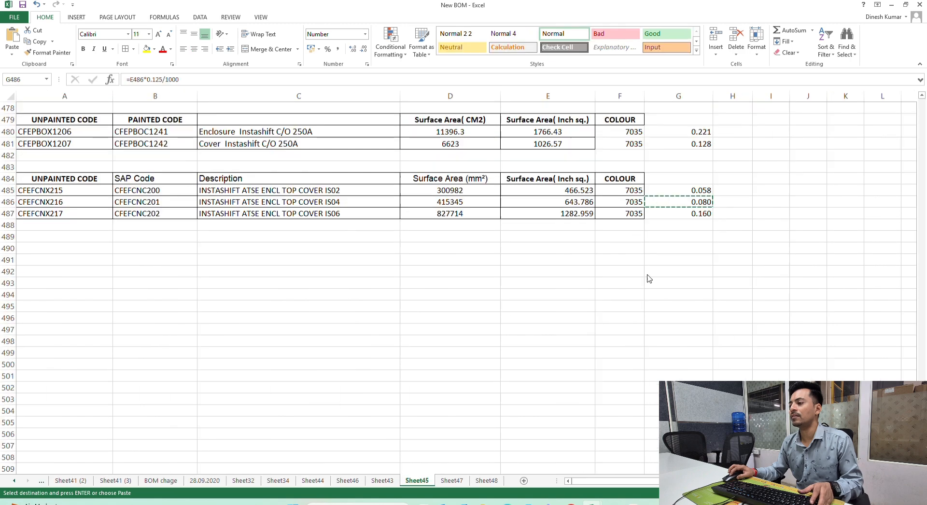
click(693, 214)
key(ctrl+c)
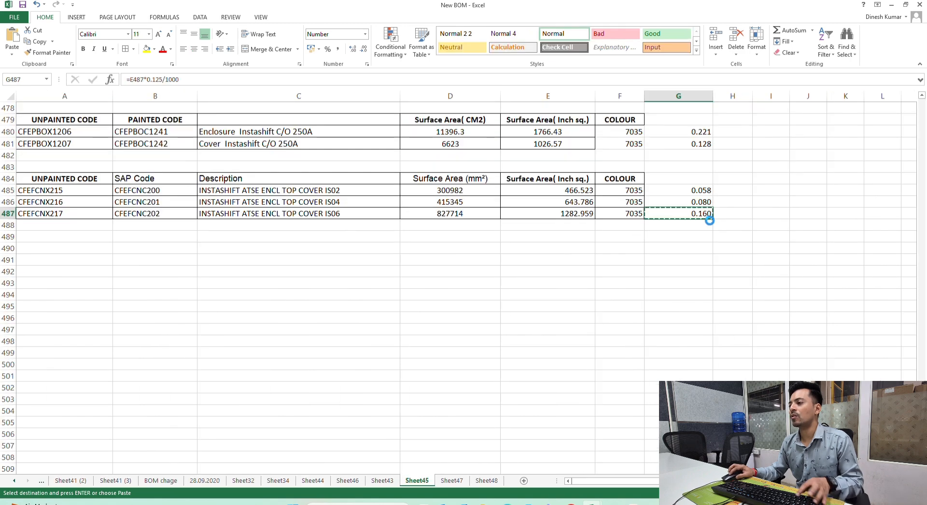
key(ctrl+Tab)
click(610, 181)
right_click(609, 182)
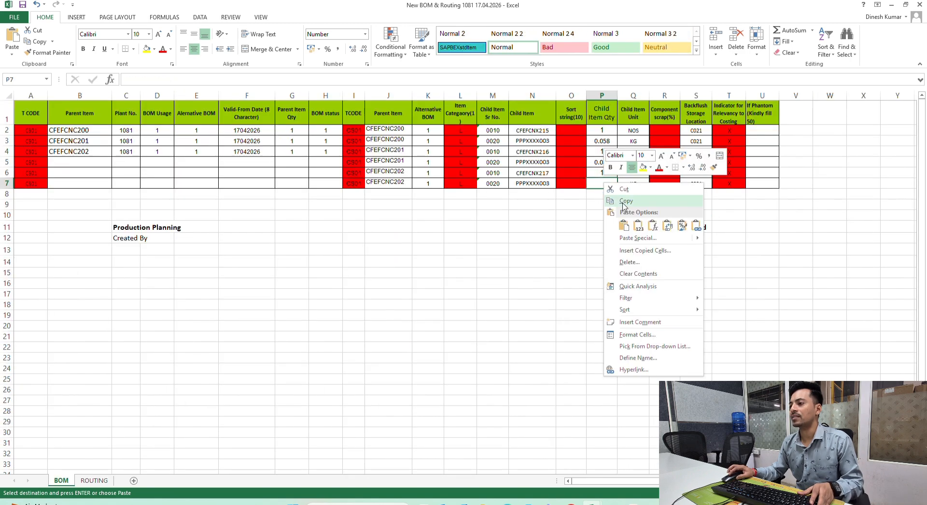
click(640, 223)
click(527, 238)
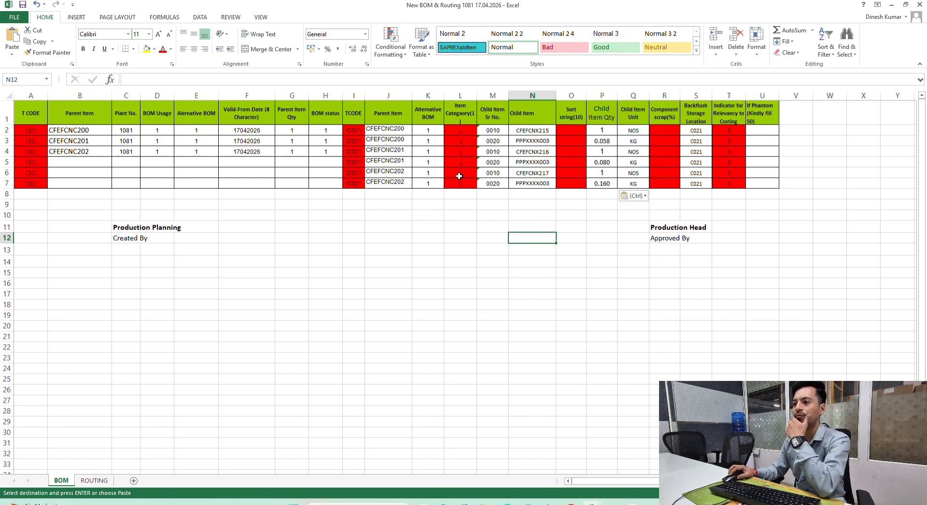
Step: Review the parent item section A1:H7 and the child item section I1:U7 of the completed BOM sheet
click(238, 194)
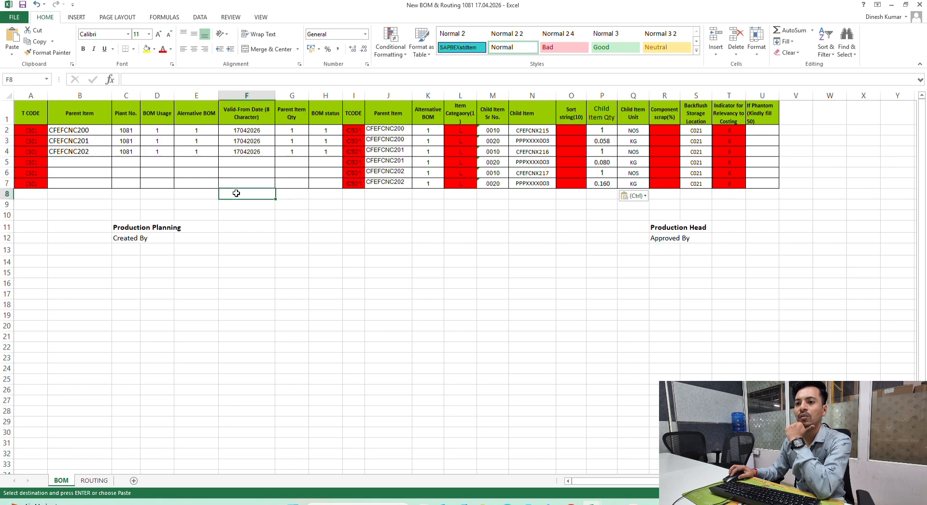
click(37, 131)
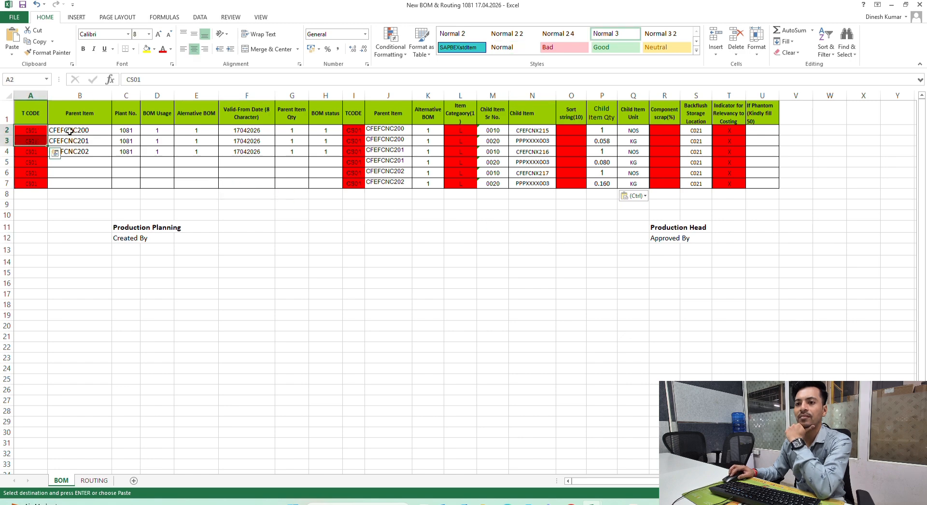
drag(70, 130, 328, 162)
drag(42, 121, 323, 188)
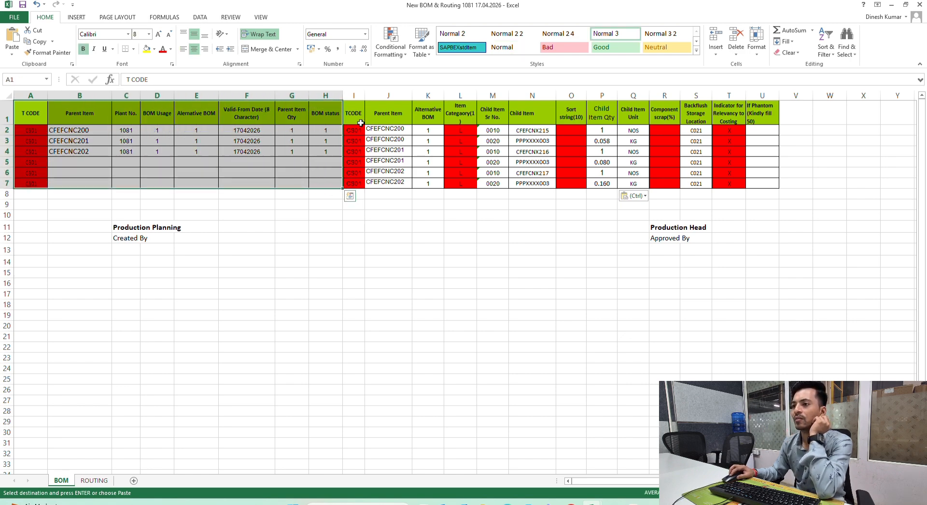
drag(353, 113, 753, 183)
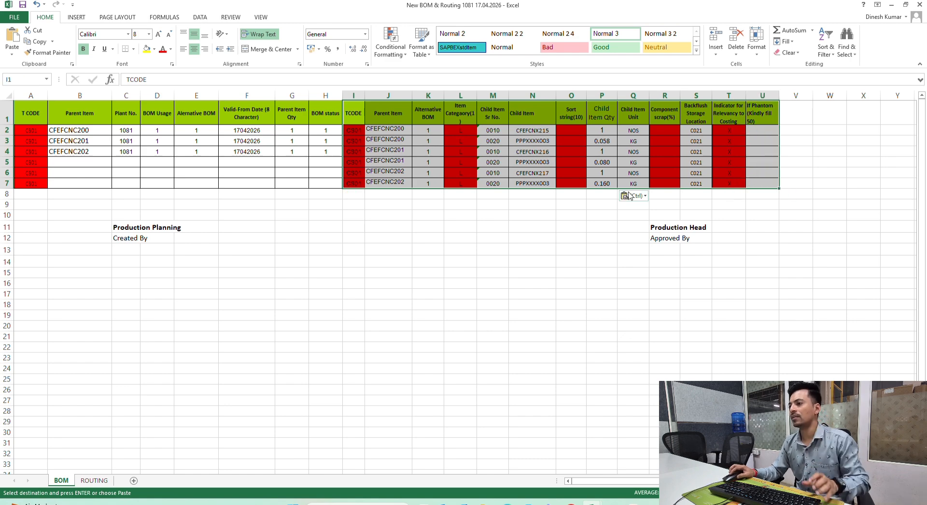
click(193, 183)
drag(35, 116, 333, 184)
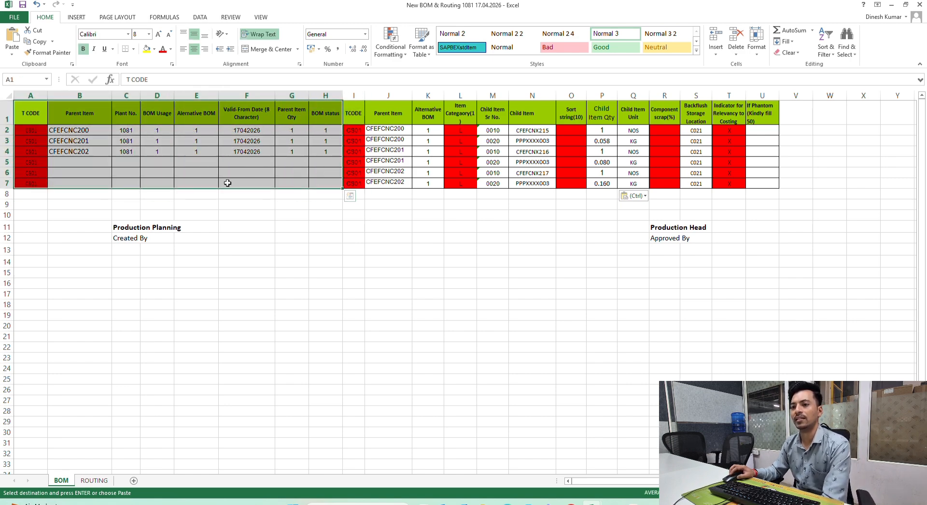
click(108, 150)
drag(25, 110, 329, 182)
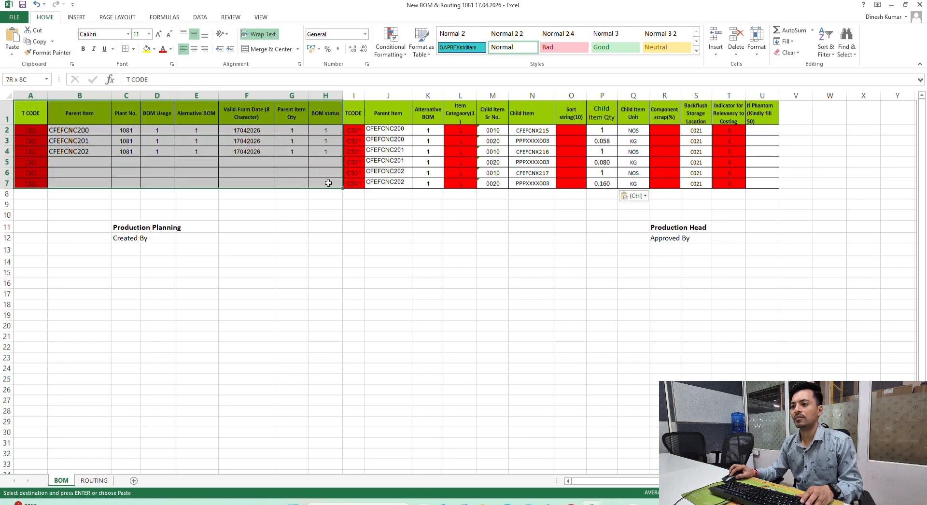
drag(36, 117, 328, 186)
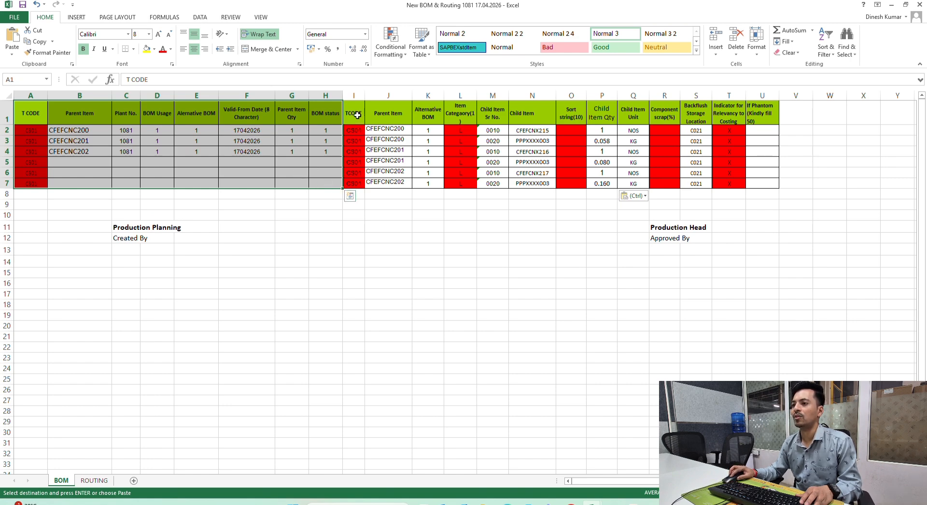
drag(357, 115, 754, 186)
drag(357, 114, 772, 184)
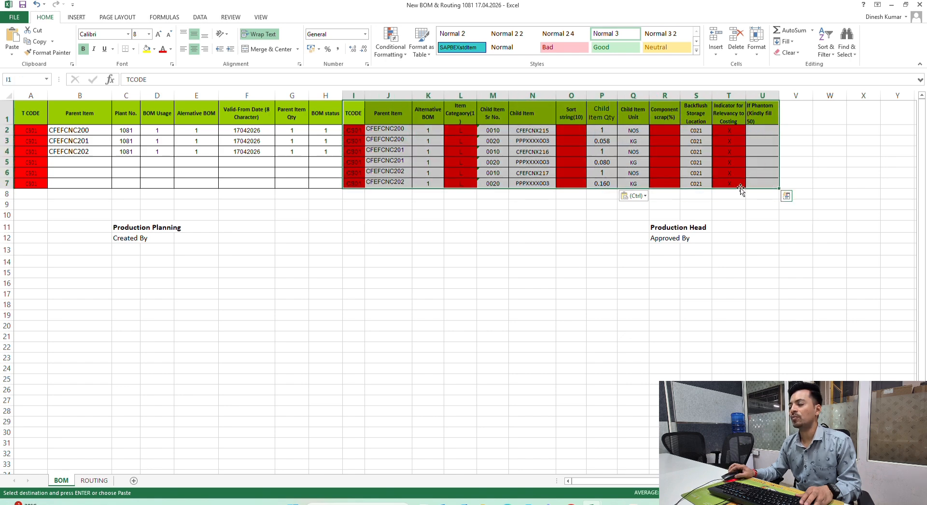
drag(37, 116, 335, 184)
drag(357, 116, 779, 185)
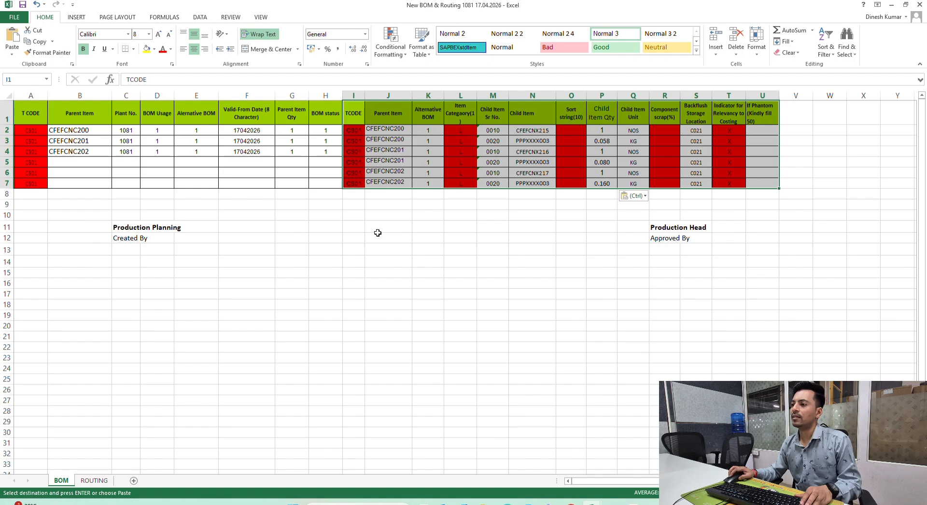
click(349, 175)
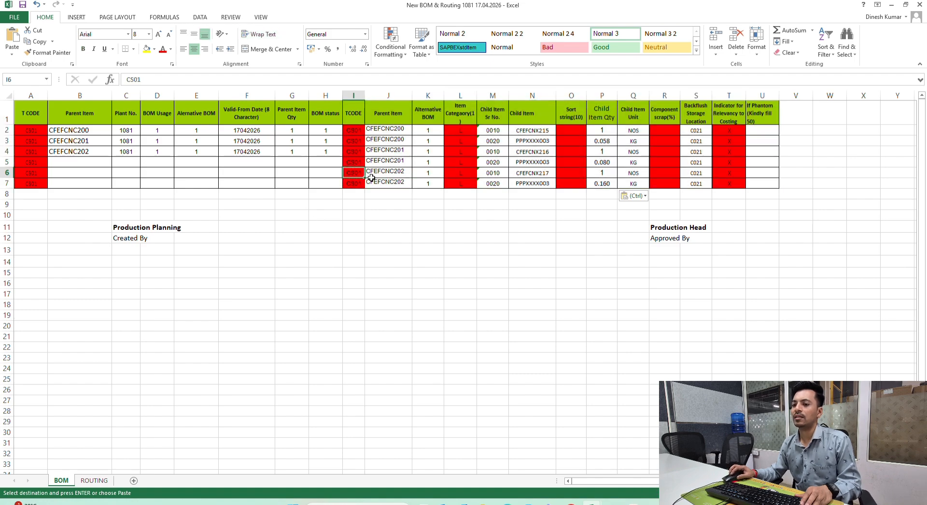
Step: Switch to SAP, open the Legacy System Migration Workbench to view its project choices, and return to SAP Easy Access
key(super+d)
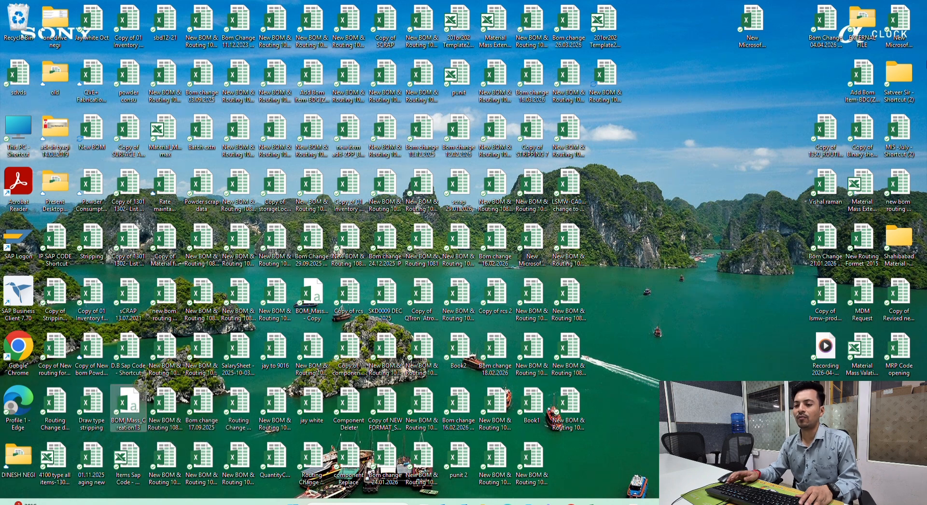
key(super+d)
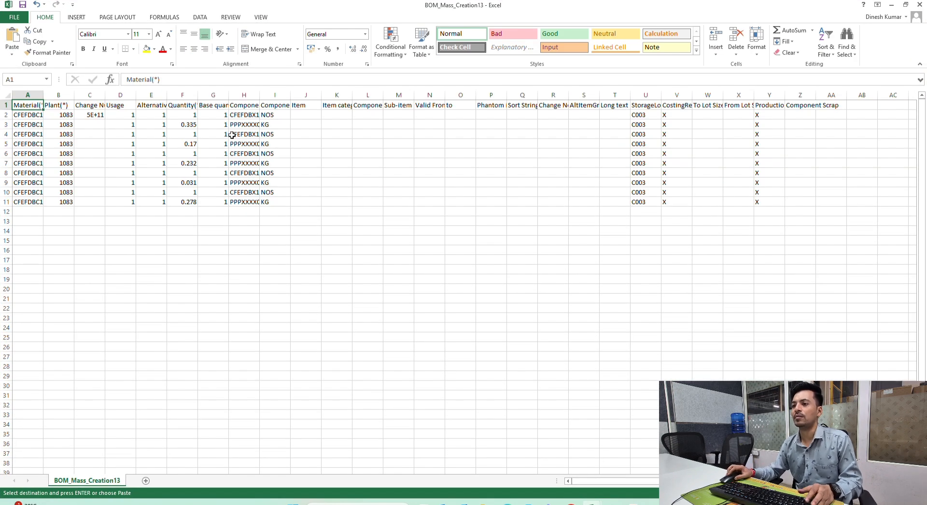
key(alt+Tab)
key(alt+Tab)
key(alt+Tab)
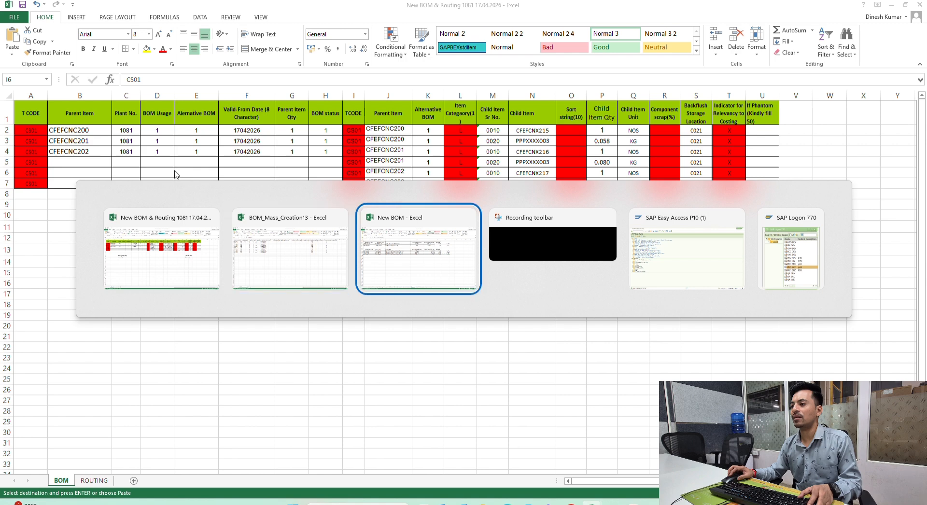
key(alt+Tab)
key(alt+Tab)
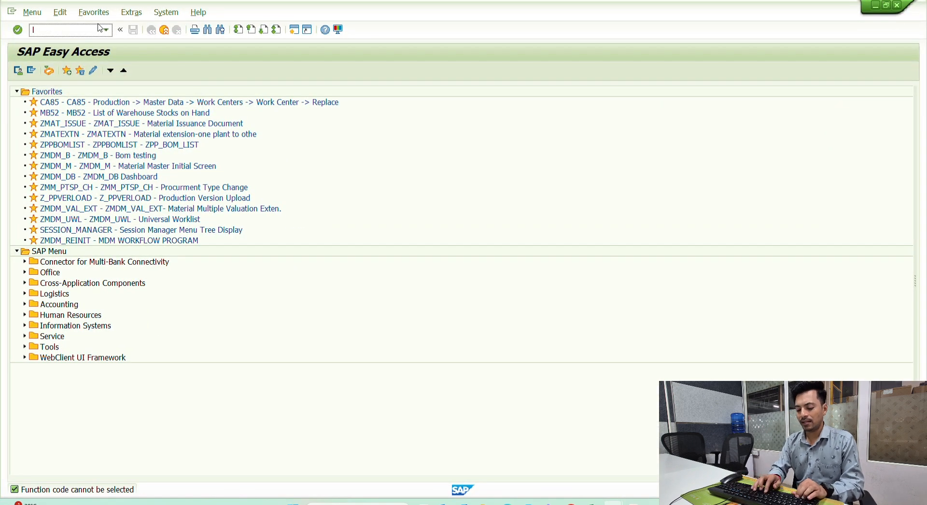
key(Return)
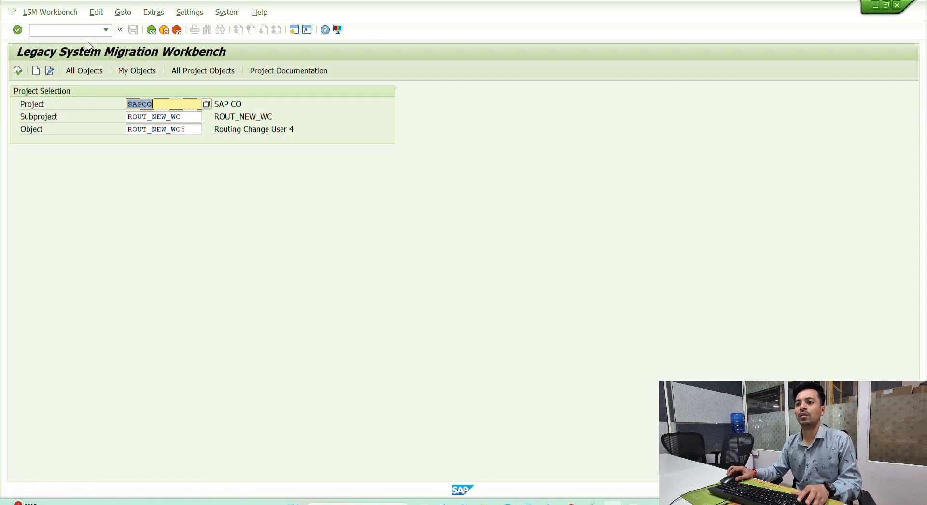
key(BackSpace)
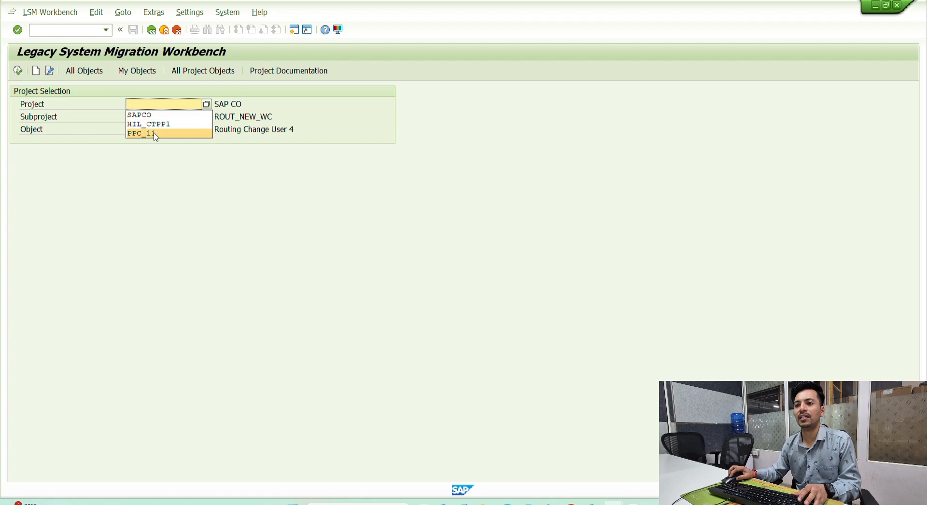
click(247, 159)
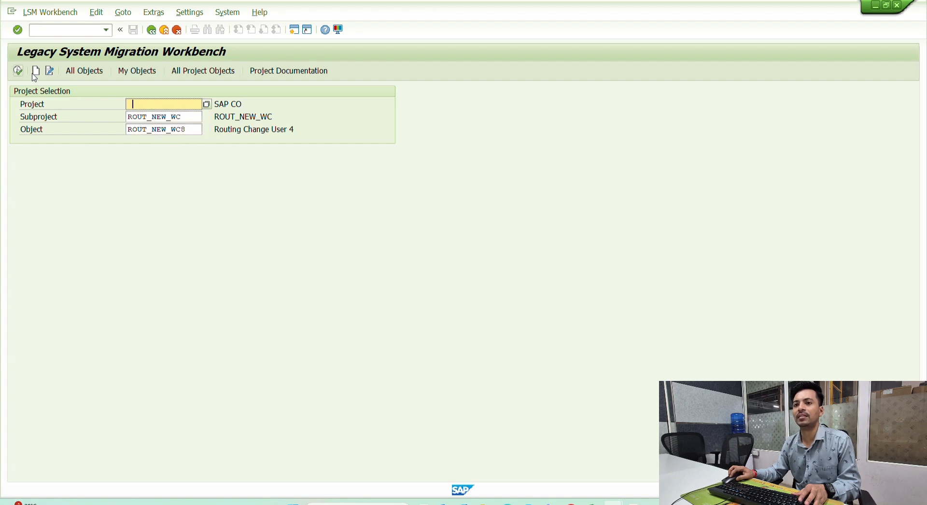
click(152, 30)
Step: Switch to the New BOM & Routing 1081 workbook and review the Parent Item codes in J2:J7 and the child item data in columns N to Q
key(alt+Tab)
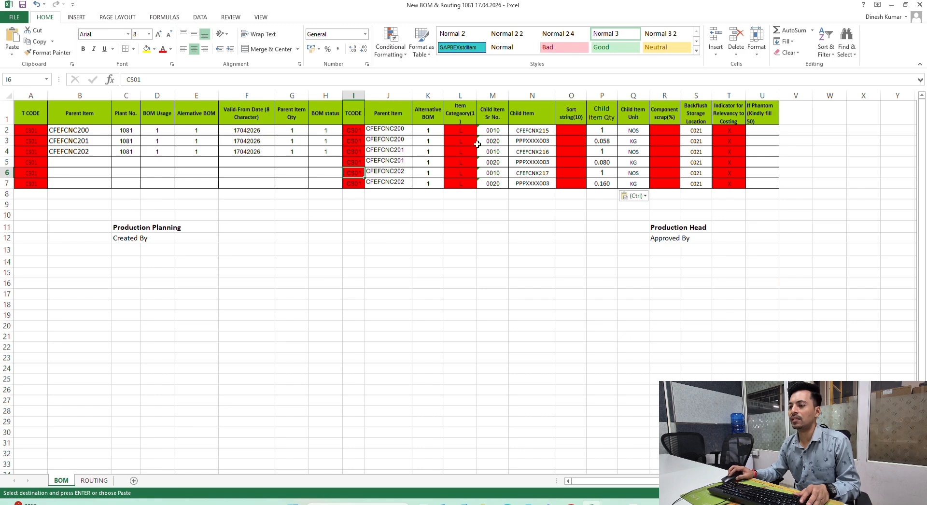
drag(389, 130, 388, 182)
key(ctrl+v)
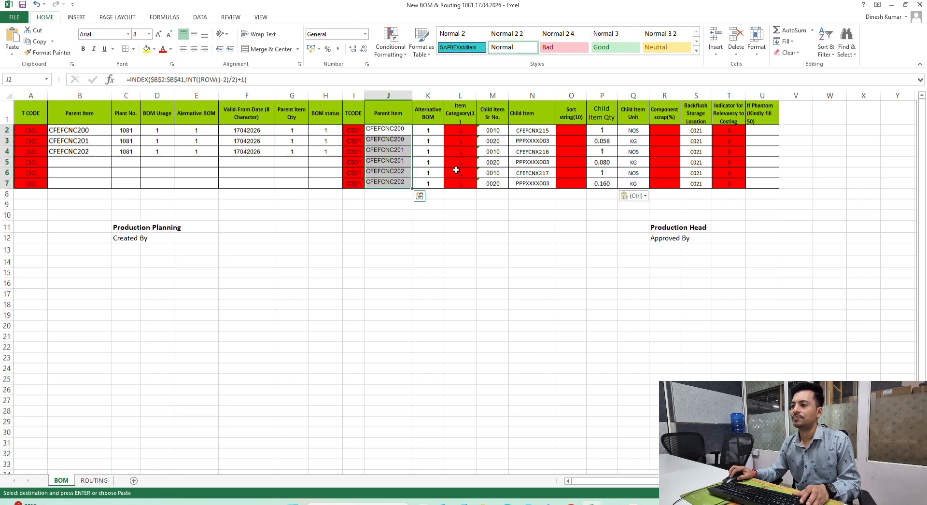
drag(536, 131, 643, 179)
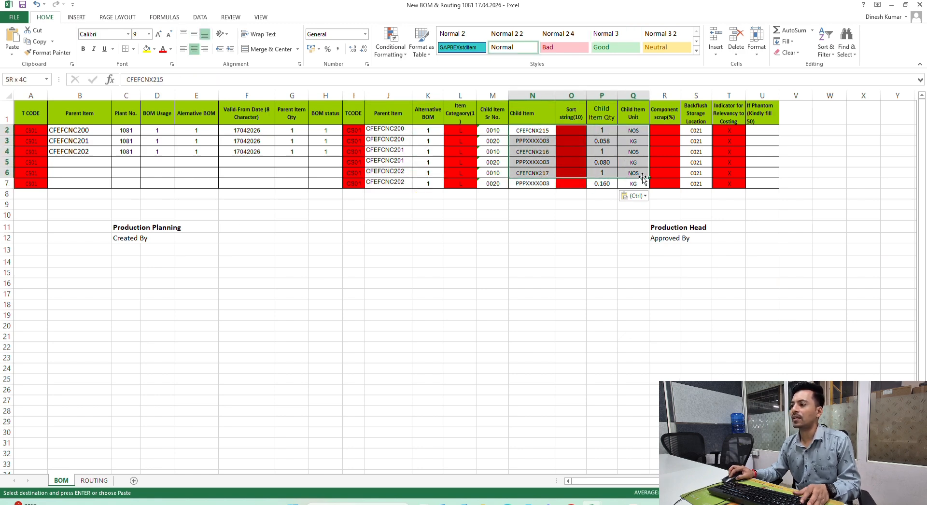
Step: Switch to SAP Easy Access and select the ZMDM_B Bom testing favourite
key(alt+Tab)
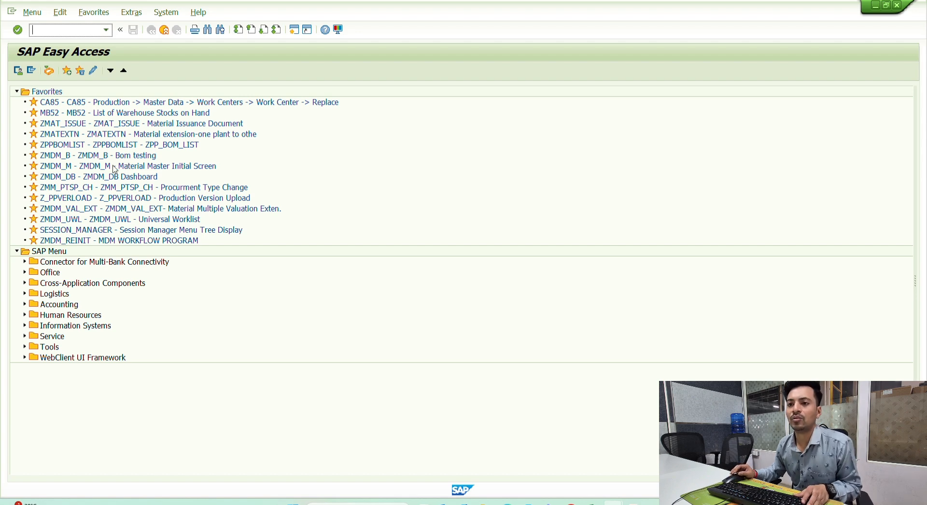
click(122, 157)
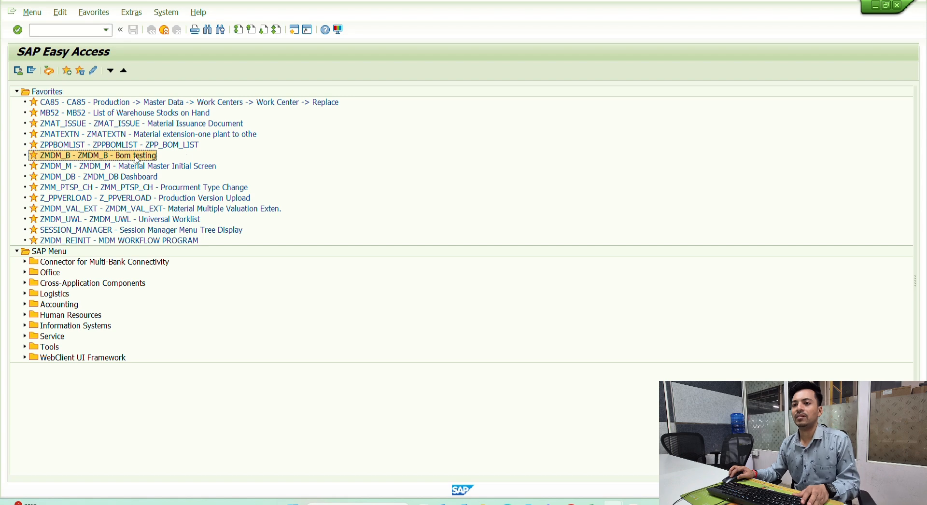
key(alt+Tab)
key(alt+Tab)
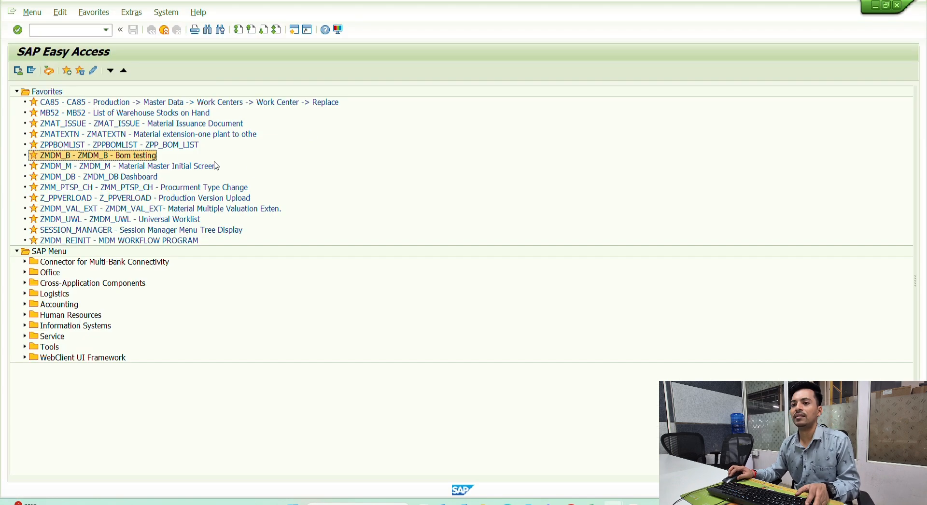
double_click(130, 161)
Step: Switch to the BOM_Mass_Creation13 workbook and widen column A to fit the full material codes
key(alt+Tab)
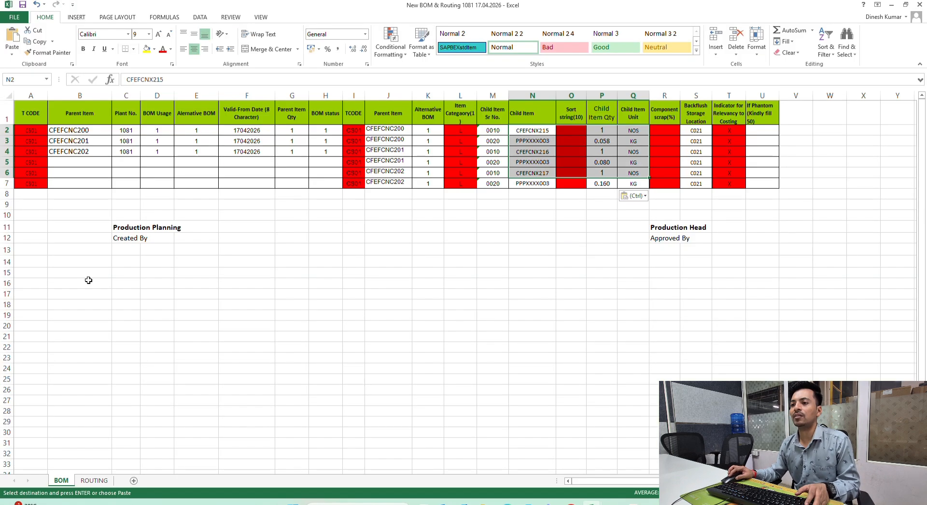
key(alt+Tab)
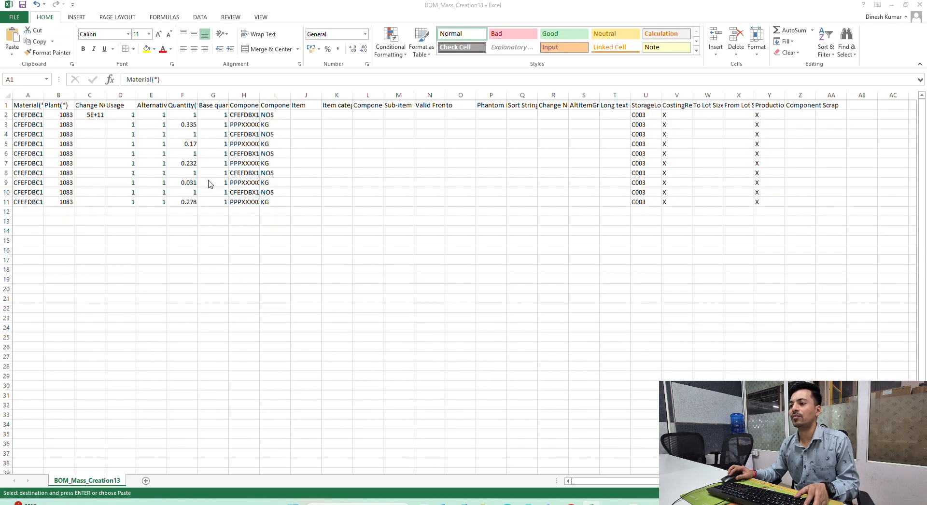
click(218, 146)
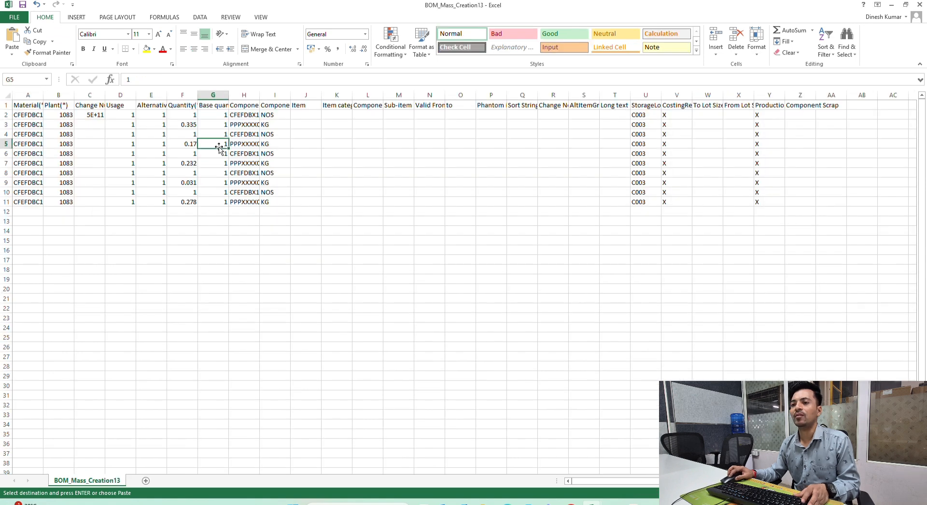
double_click(44, 94)
Step: Compare Parent Item codes J2:J7 in New BOM & Routing 1081 with Material codes A2:A11 in BOM_Mass_Creation13, and locate that file on the desktop
key(alt+Tab)
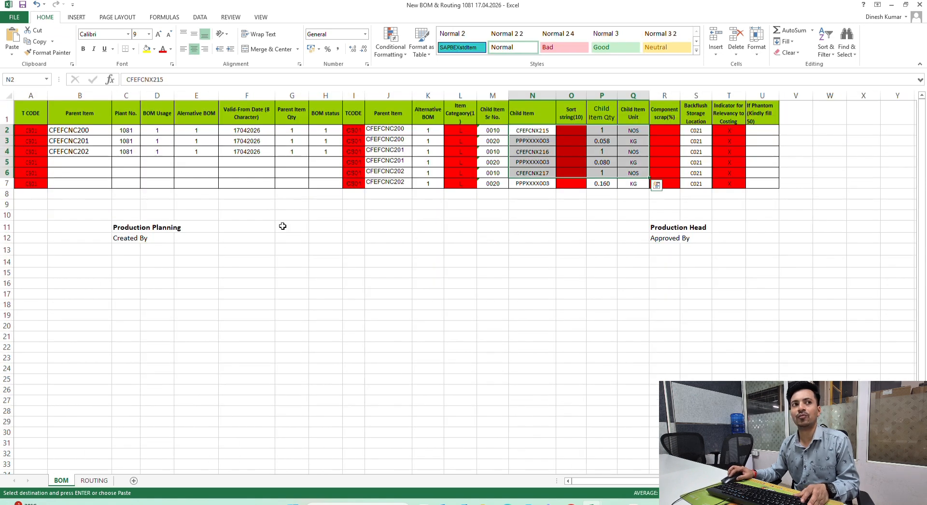
click(311, 194)
drag(389, 130, 393, 184)
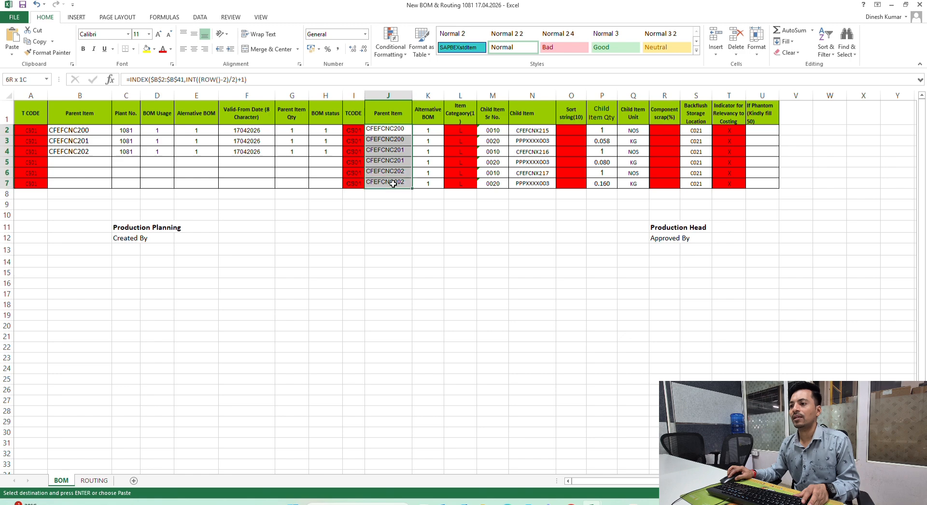
key(alt+Tab)
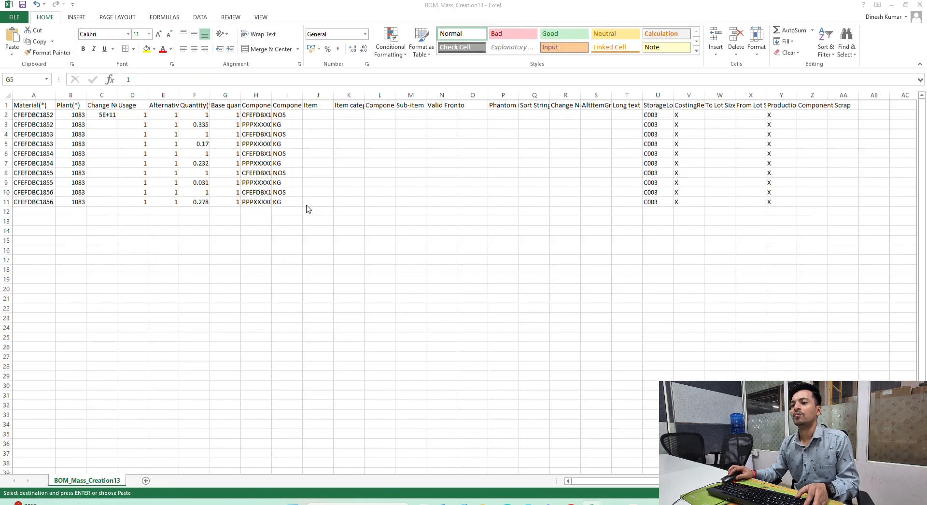
key(alt+Tab)
key(alt+Tab)
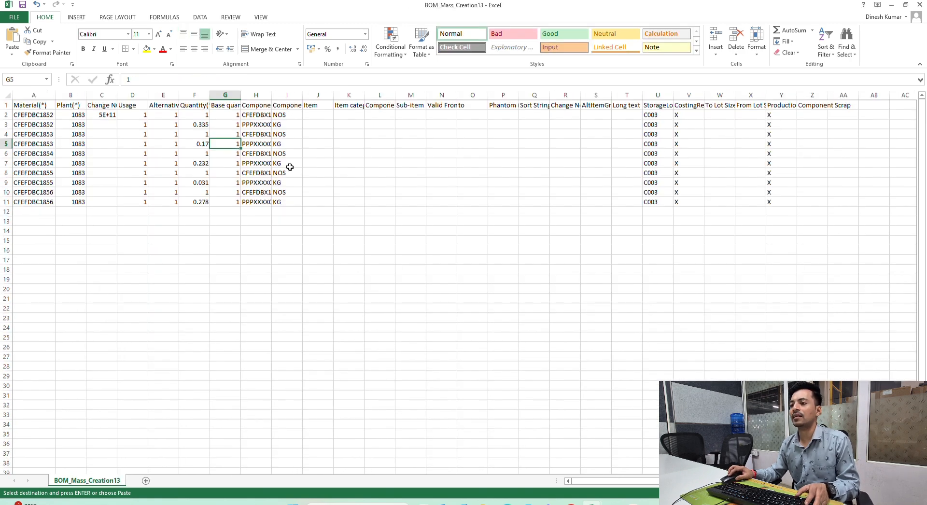
drag(44, 114, 43, 202)
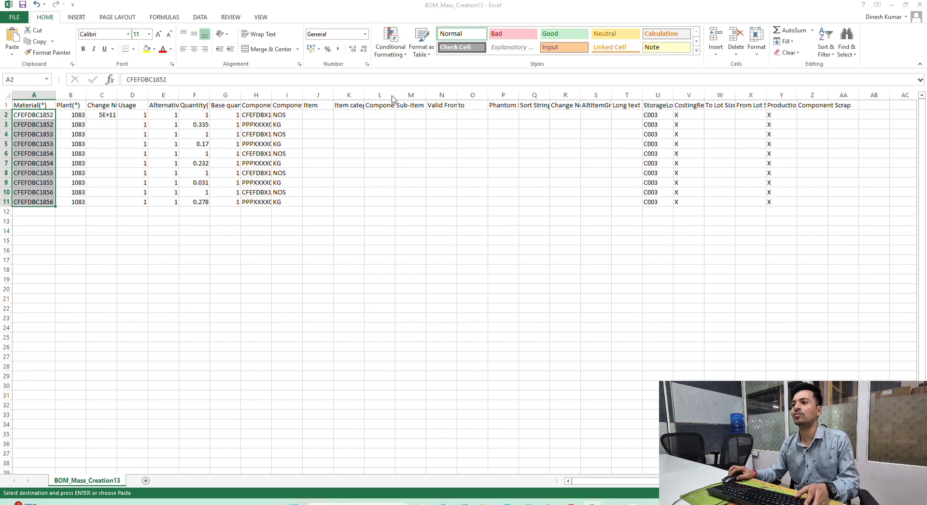
key(alt+Tab)
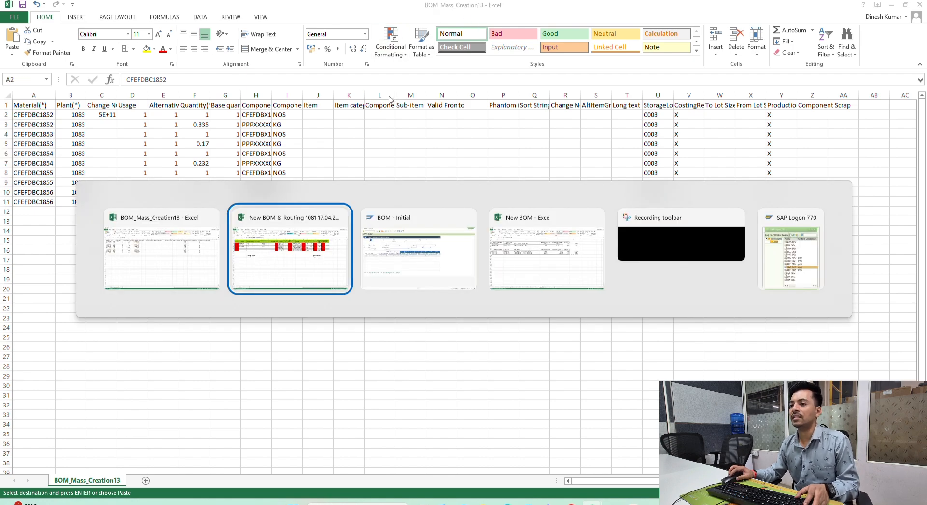
key(super+d)
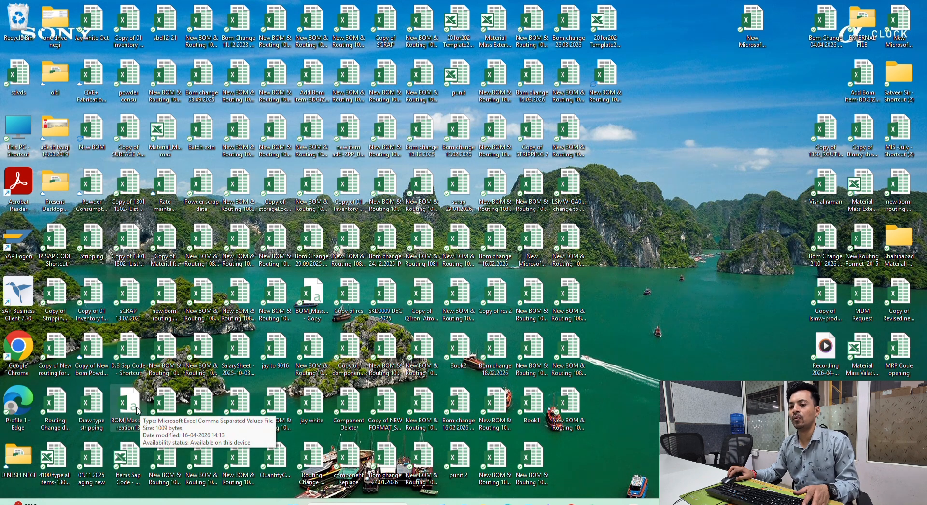
key(alt+Tab)
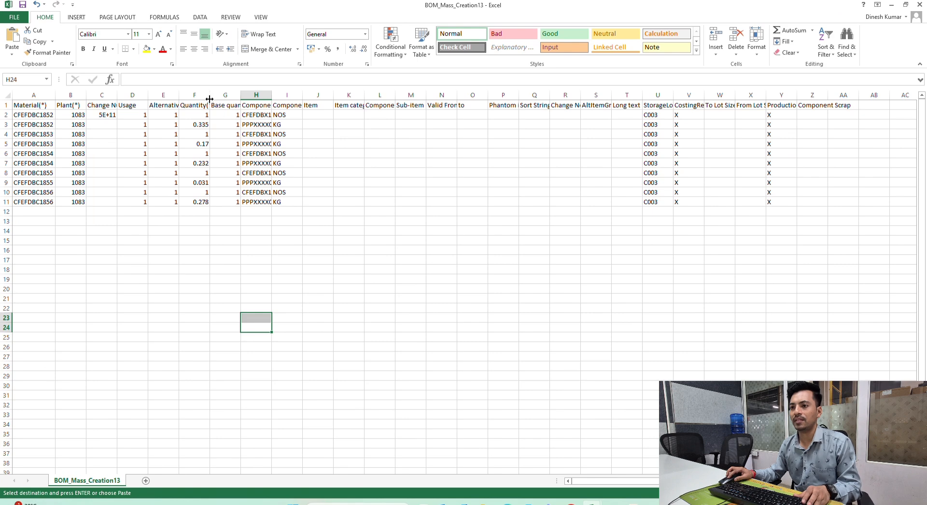
Step: Widen the Quantity and Component columns to fit their contents and review the old entries in A2:I11
double_click(210, 99)
double_click(279, 99)
click(353, 269)
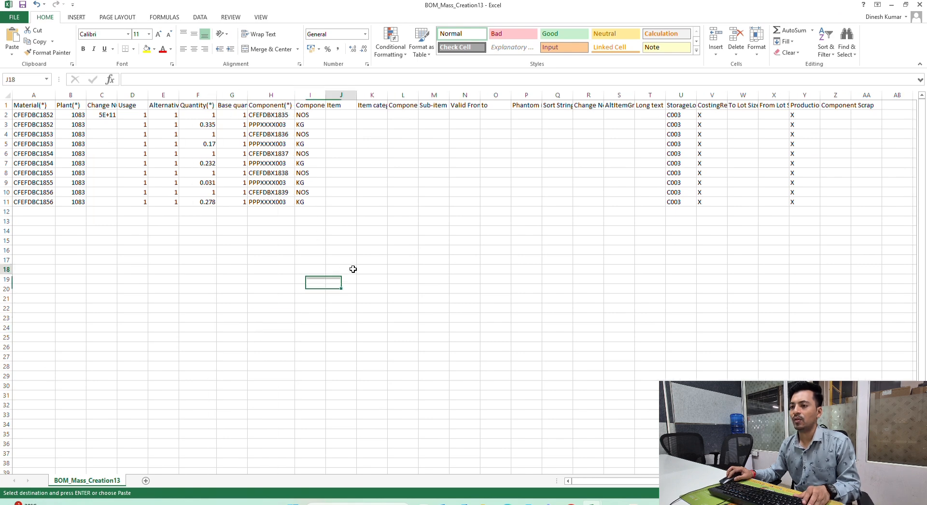
drag(46, 115, 309, 202)
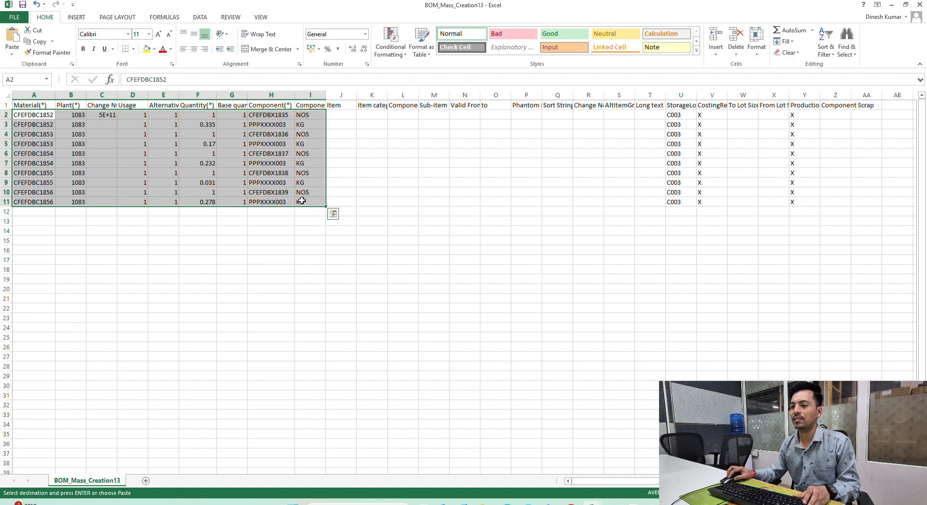
click(213, 163)
Step: Copy the Parent Item codes J2:J7 from New BOM & Routing 1081 into BOM_Mass_Creation13 from A2 as values only
key(alt+Tab)
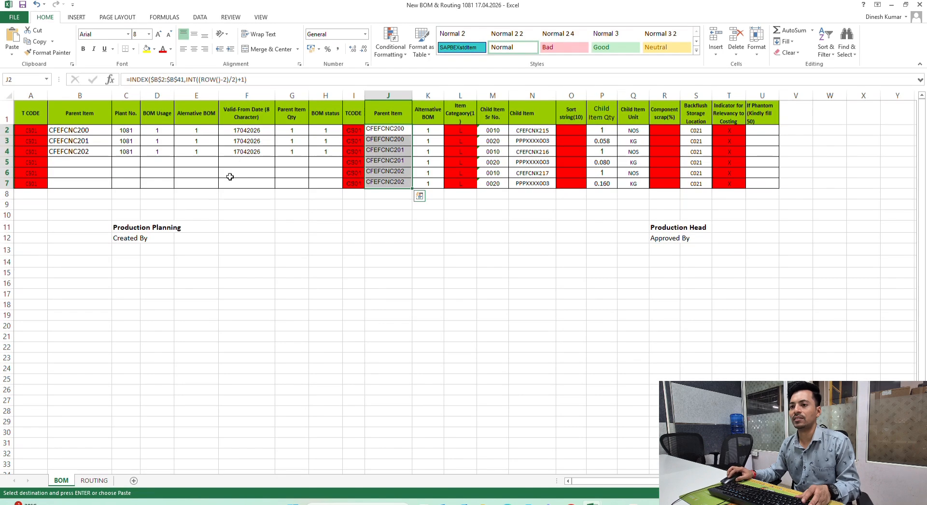
click(387, 129)
drag(387, 129, 387, 184)
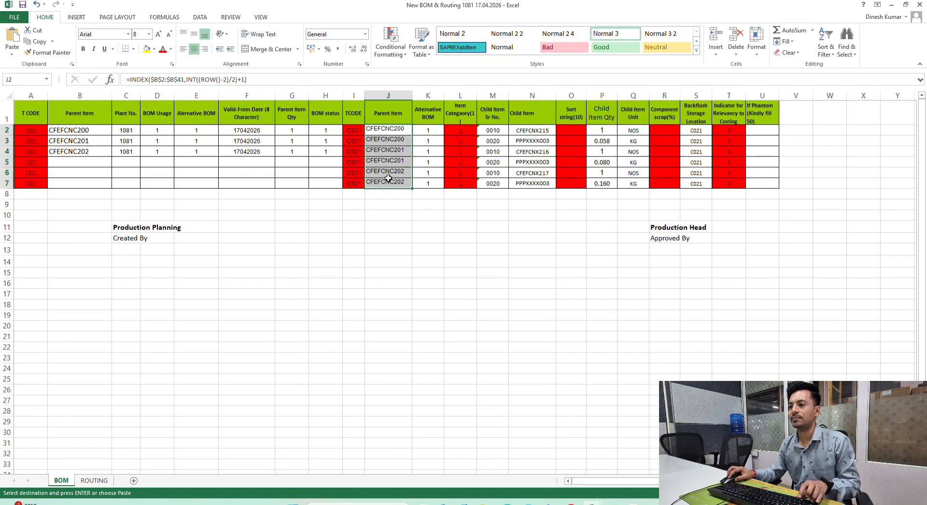
key(ctrl+c)
key(alt+Tab)
click(42, 120)
right_click(41, 120)
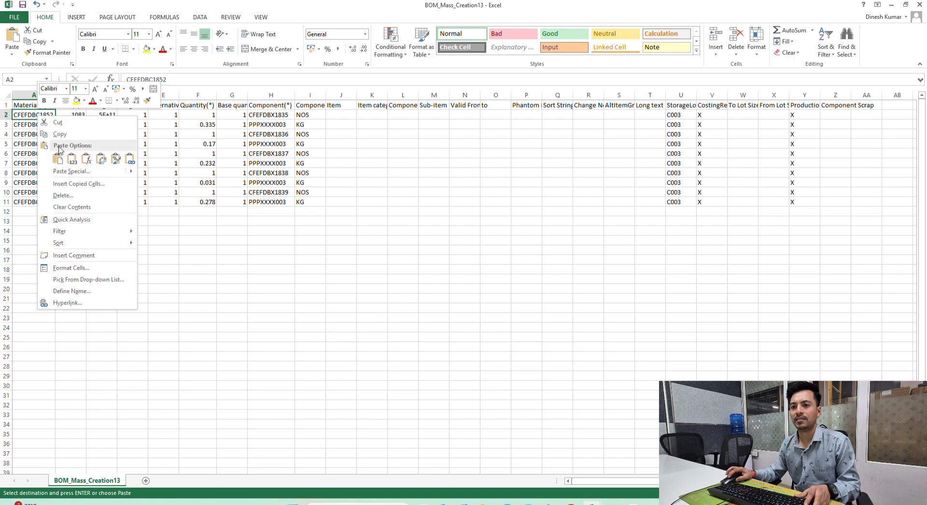
click(78, 155)
Step: Delete the leftover old BOM entries in rows 8 to 11
click(45, 172)
key(shift+space)
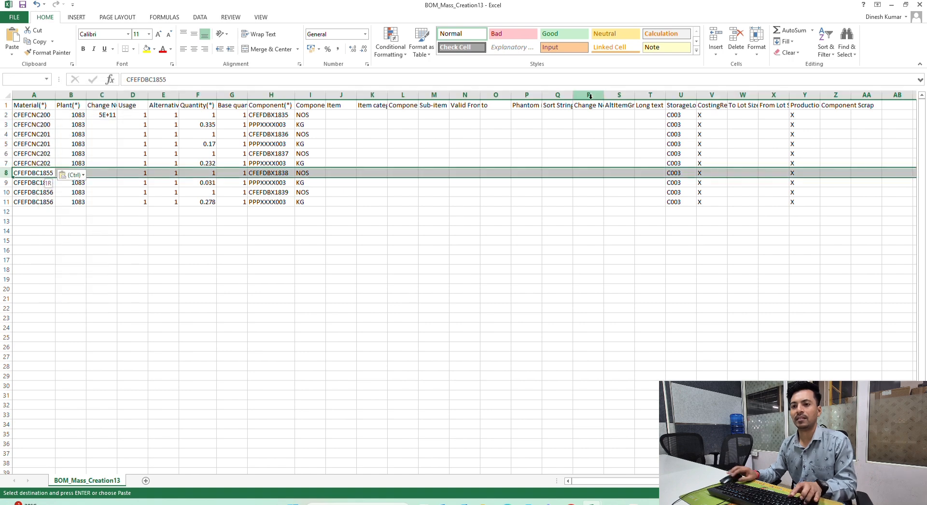
key(shift+Down)
key(shift+Down)
key(shift+Down)
key(ctrl+minus)
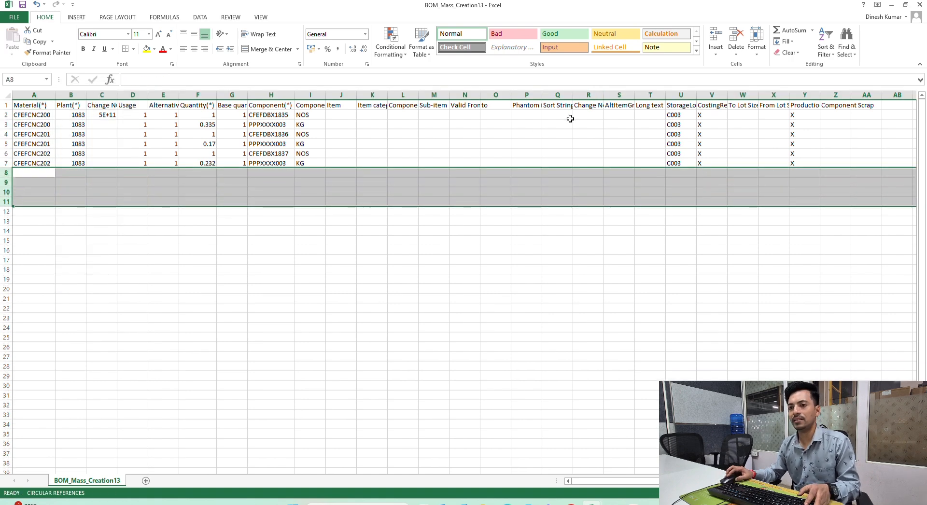
Step: Set the plant to 1081 in B2 and fill it down to B7
click(68, 114)
text(1081)
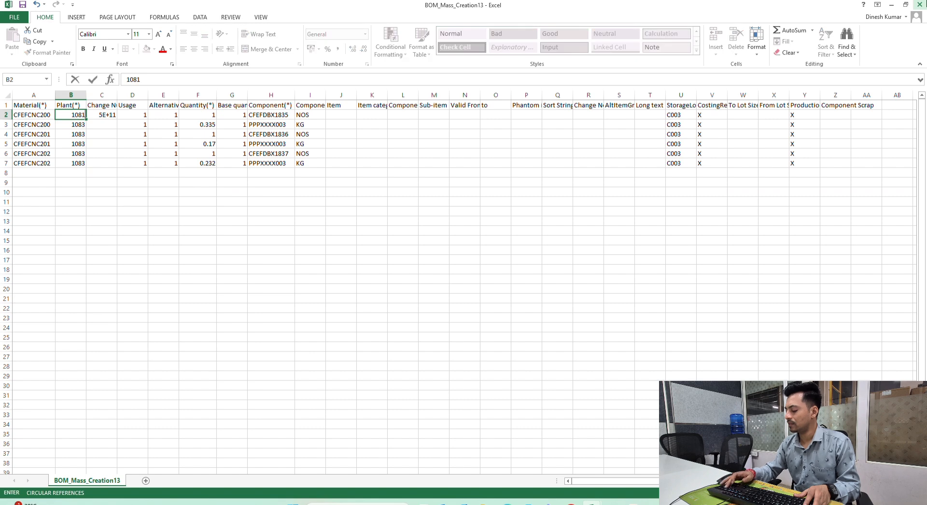
key(Return)
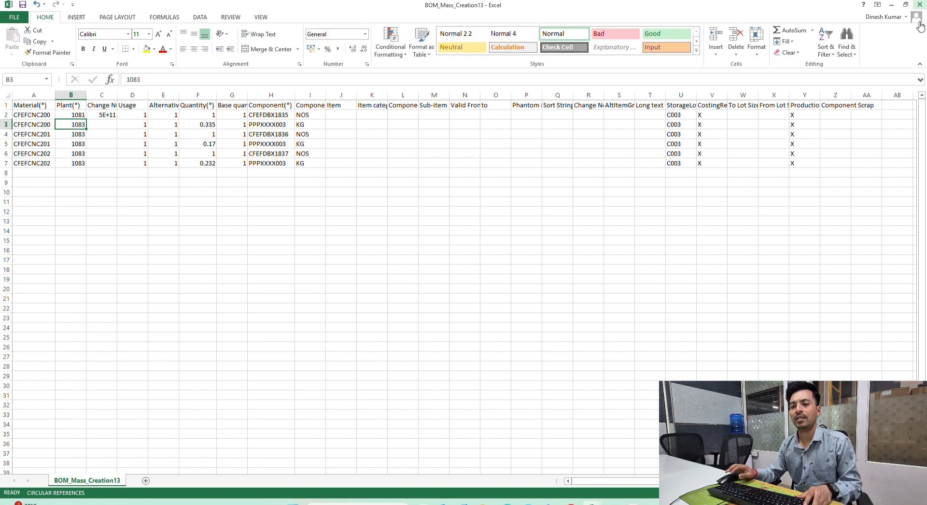
click(93, 182)
click(75, 116)
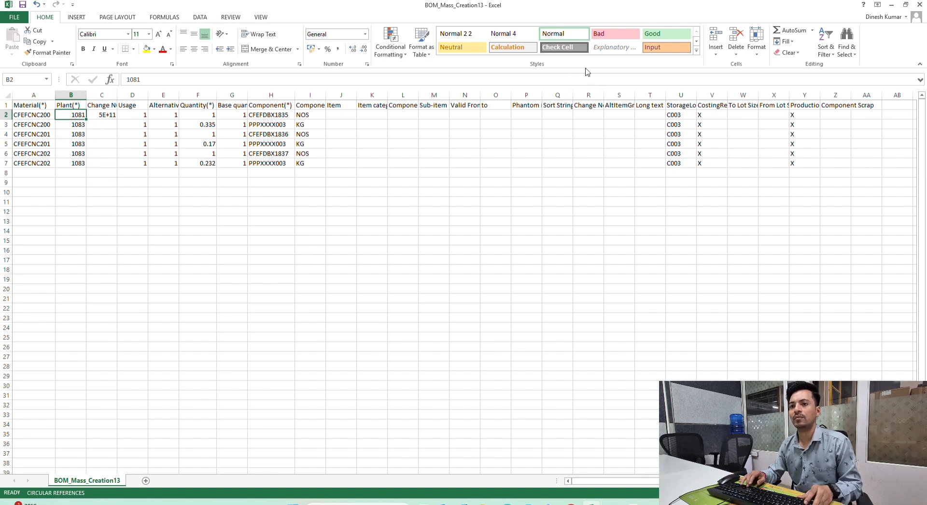
click(68, 125)
click(73, 115)
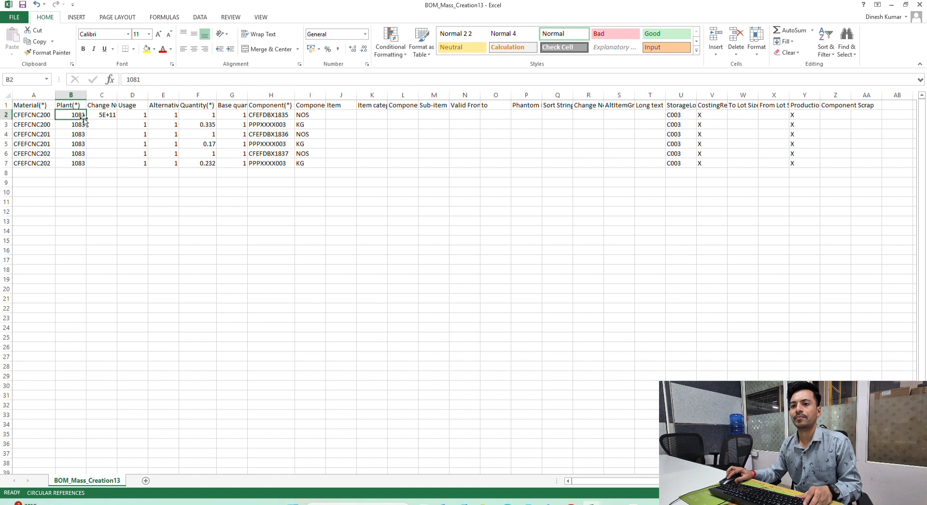
drag(86, 120, 87, 168)
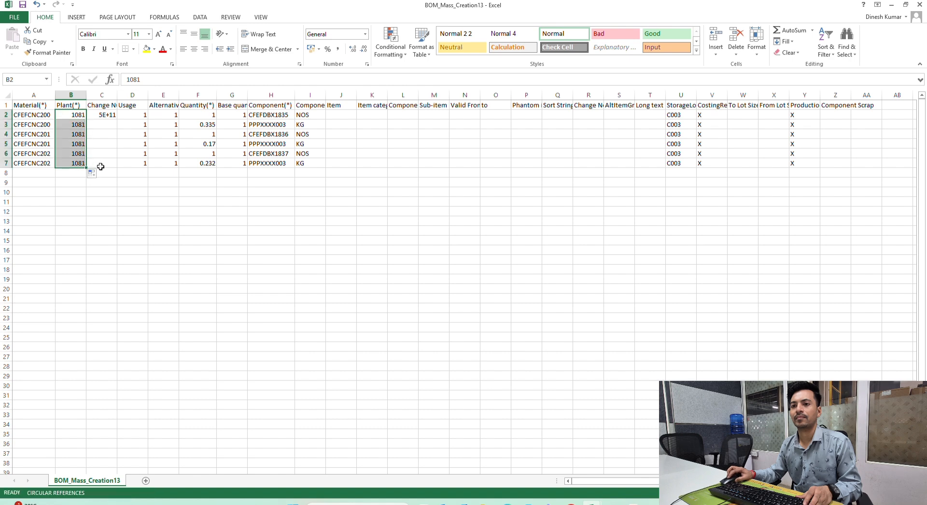
Step: Clear the change number from C2 in BOM_Mass_Creation13 after checking it and the New BOM workbook
key(Right)
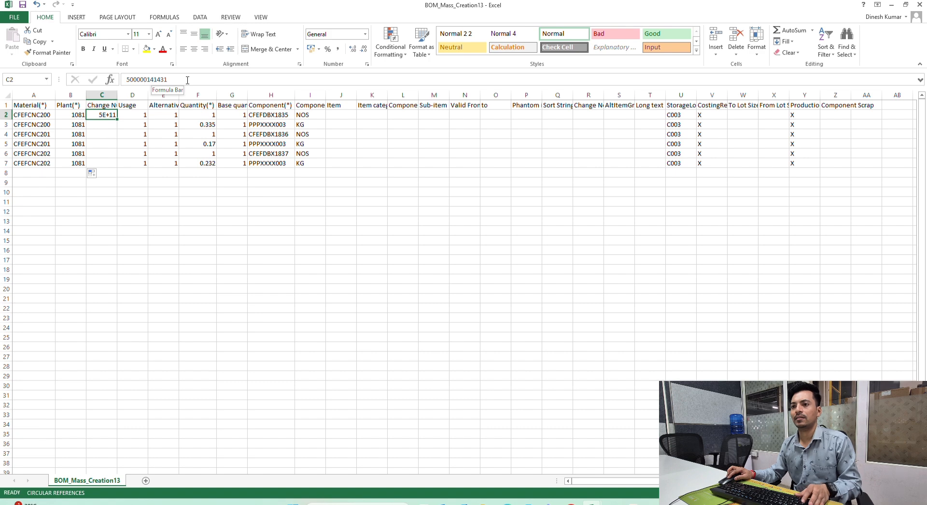
key(alt+Tab)
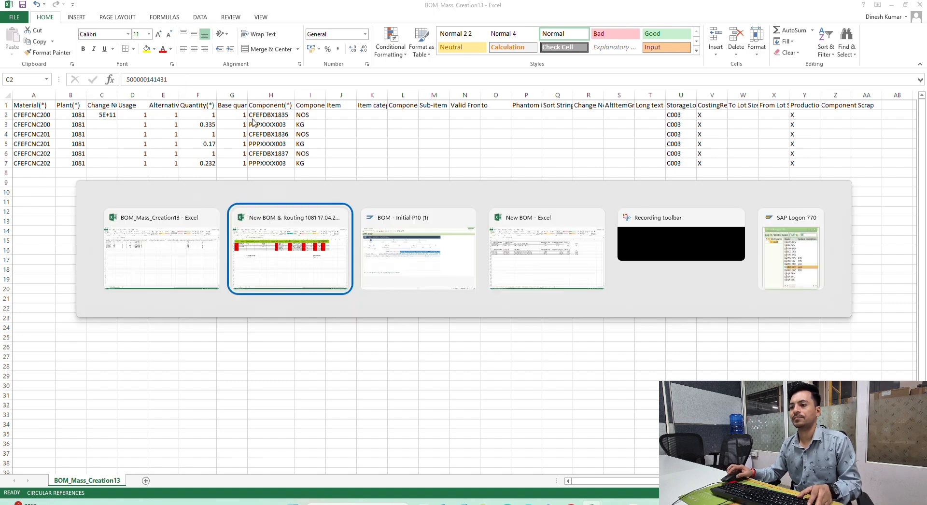
key(alt+Tab)
key(alt+Tab)
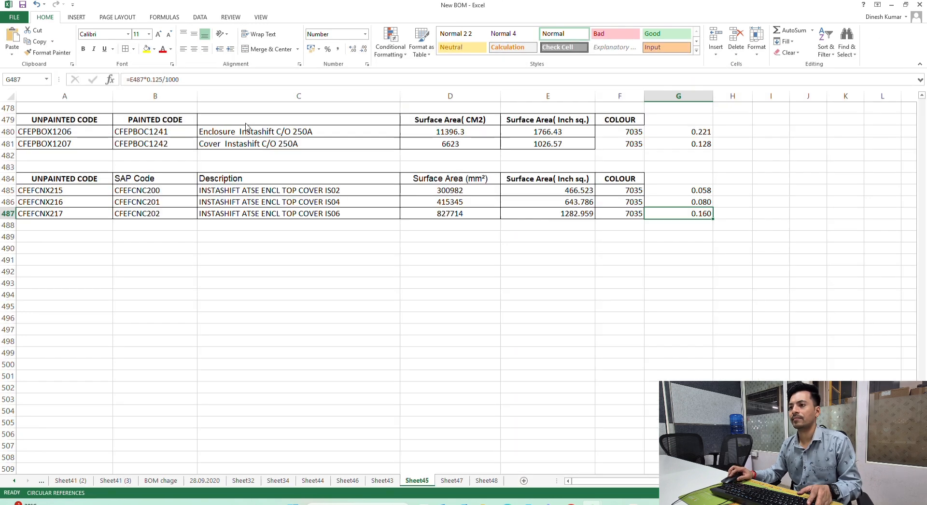
click(374, 247)
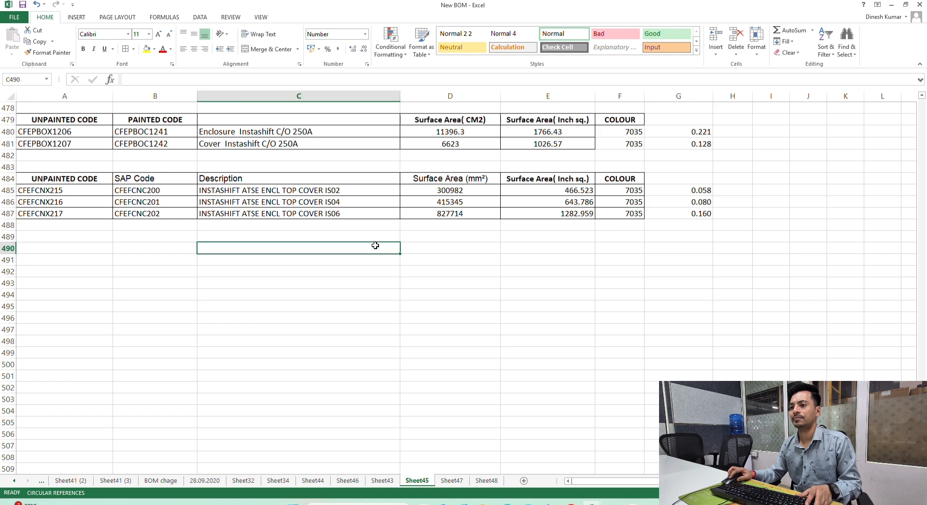
key(alt+Tab)
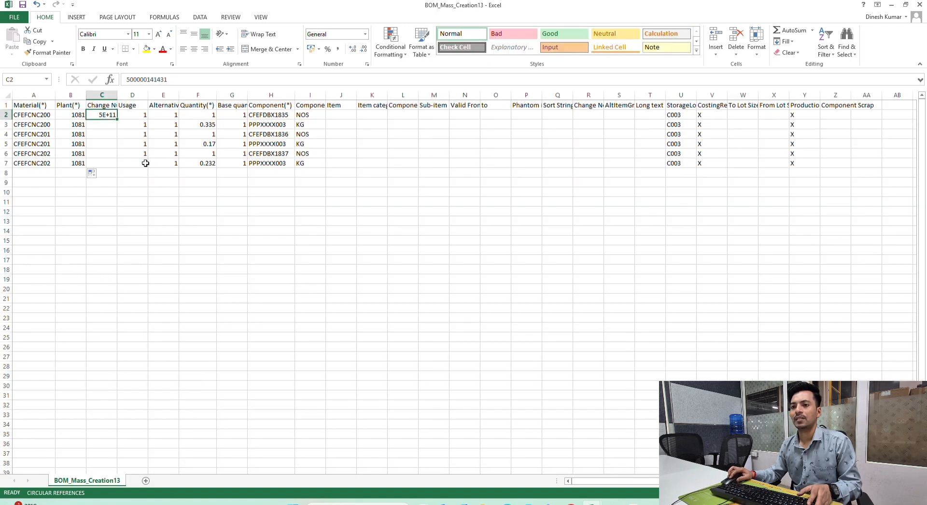
click(115, 144)
click(112, 114)
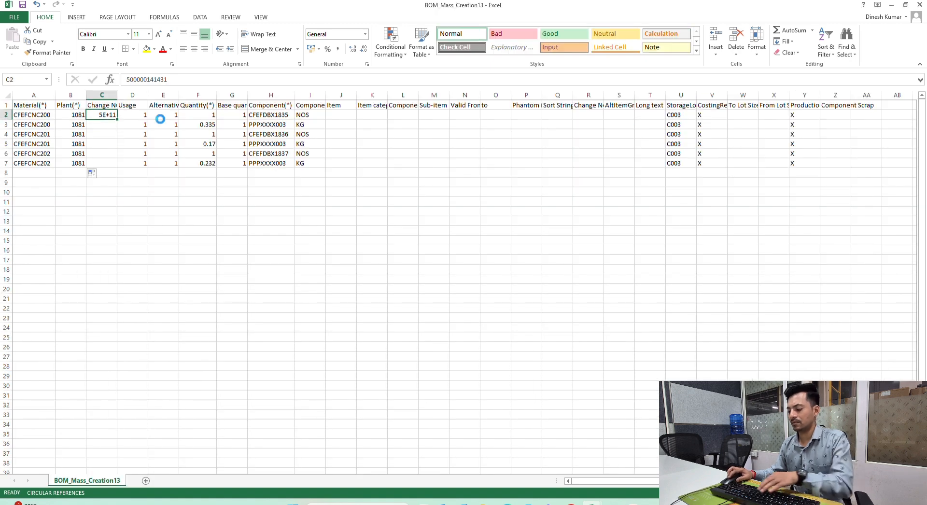
key(Delete)
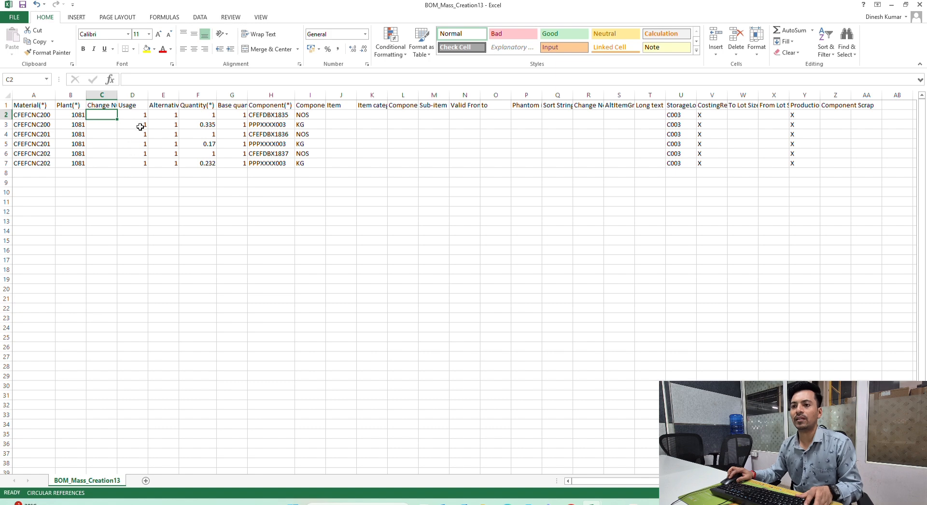
Step: Copy the Child Item codes N2:N7 from New BOM & Routing 1081 into the Component column of BOM_Mass_Creation13 from H2 as values only
key(alt+Tab)
key(alt+Tab)
key(alt+Tab)
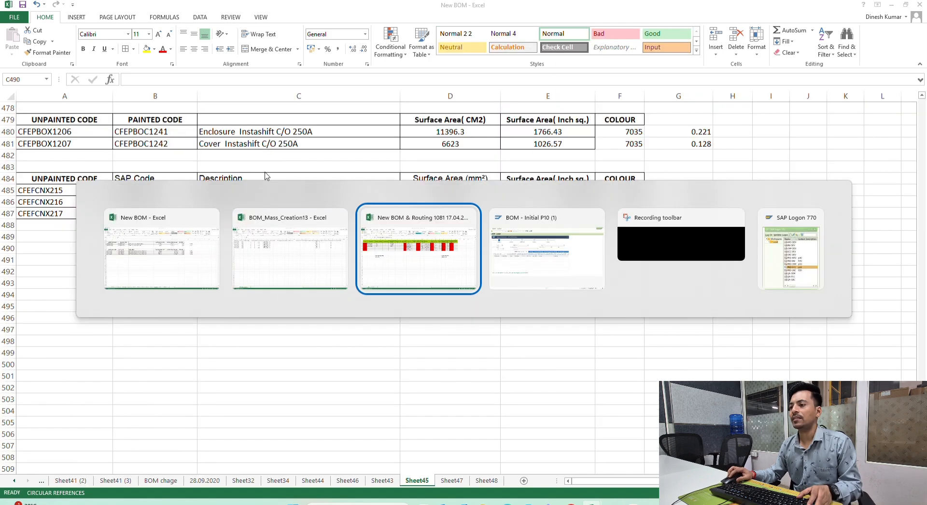
drag(545, 130, 543, 184)
key(ctrl+c)
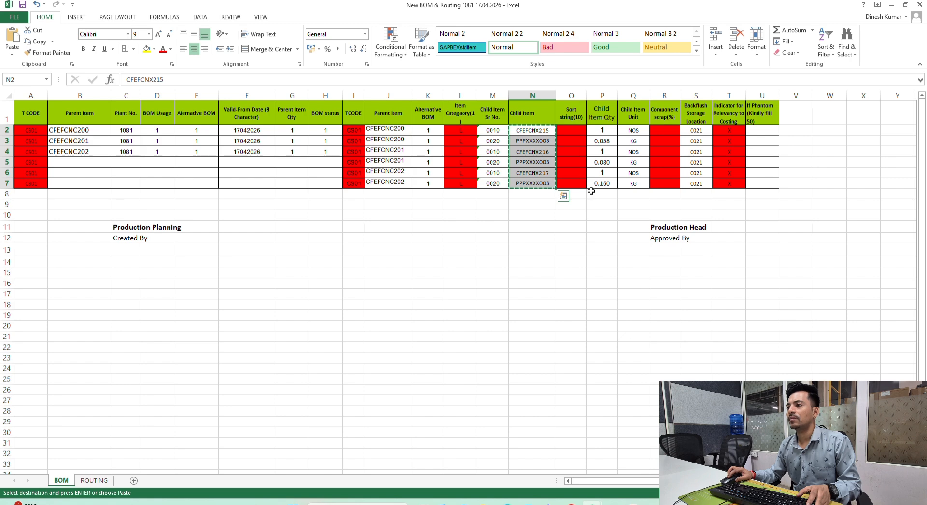
key(alt+Tab)
key(alt+Tab)
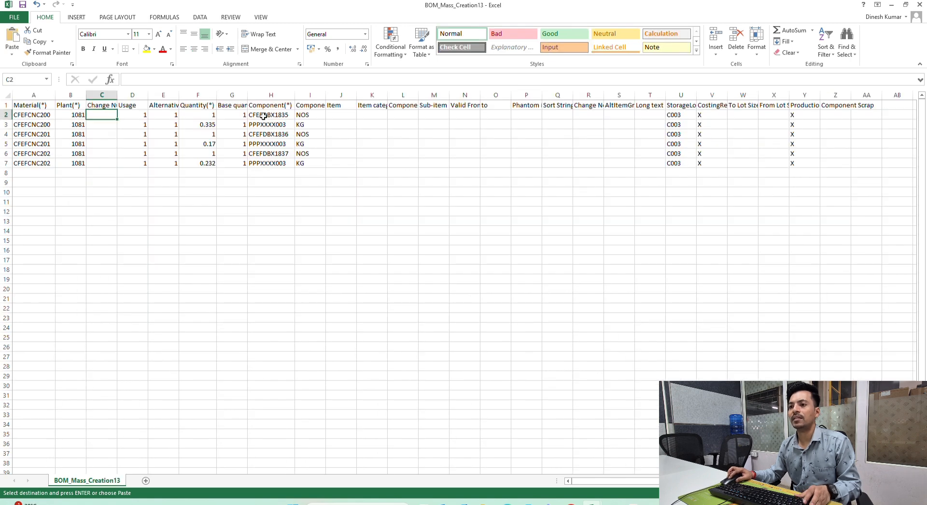
right_click(263, 116)
click(296, 156)
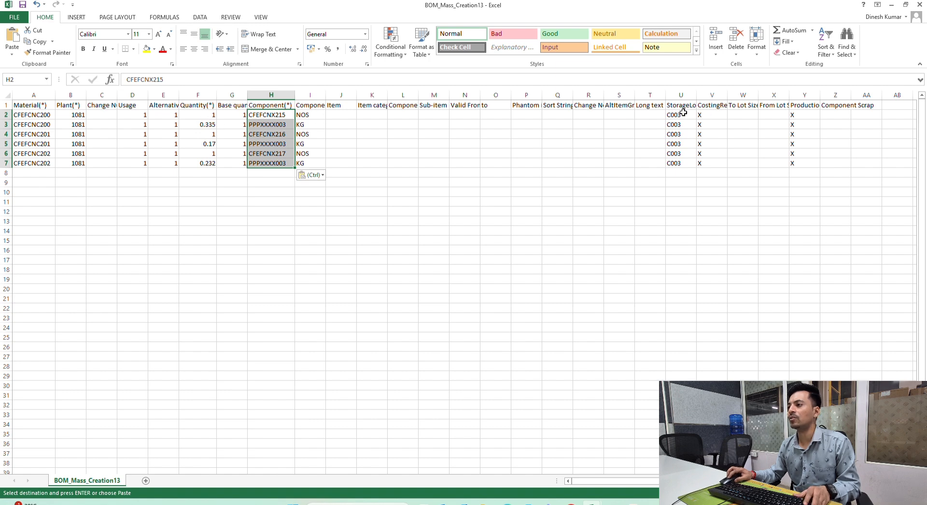
Step: Copy the Child Item Qty values P2:P7 from New BOM & Routing 1081 into BOM_Mass_Creation13's Quantity column from F2 as values only
key(alt+Tab)
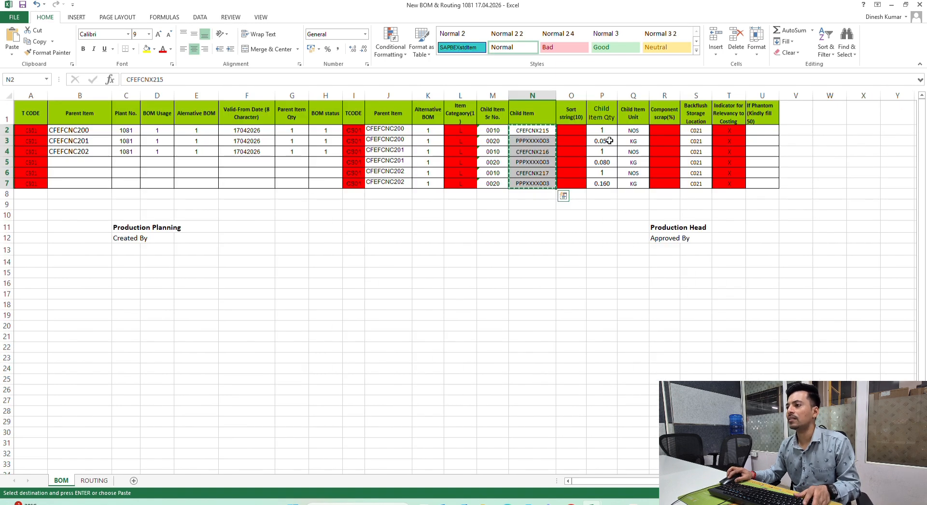
drag(602, 131, 603, 184)
key(ctrl+c)
key(alt+Tab)
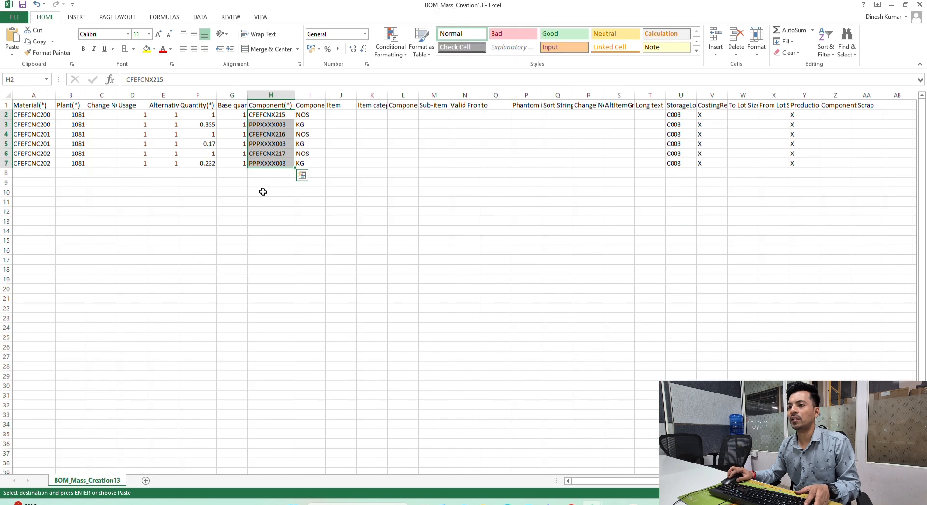
right_click(204, 116)
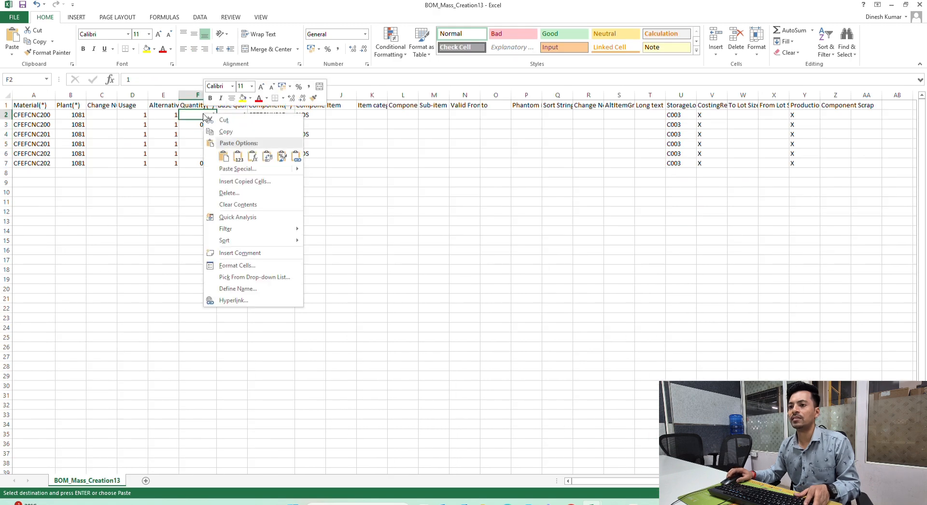
click(238, 156)
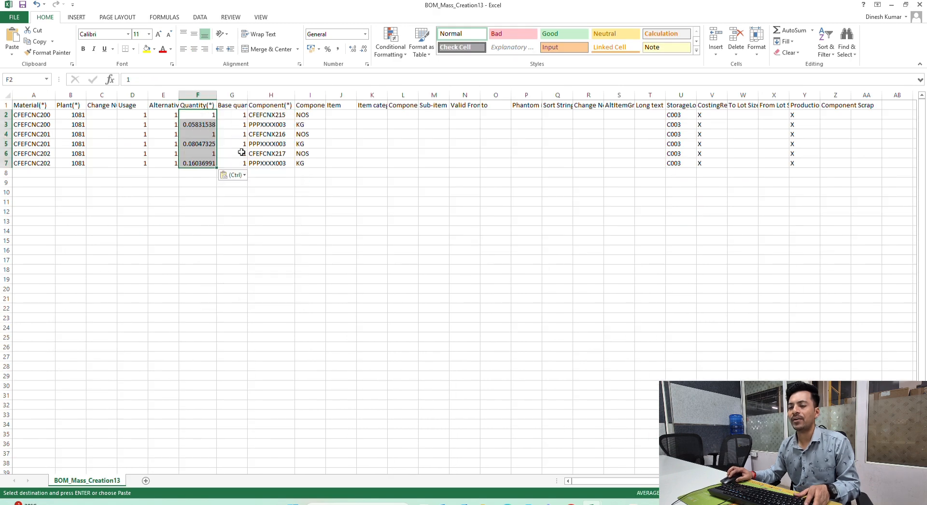
Step: Reduce the Quantity values F2:F7 in BOM_Mass_Creation13 to three displayed decimal places
click(363, 50)
click(363, 49)
click(363, 50)
click(363, 50)
click(363, 50)
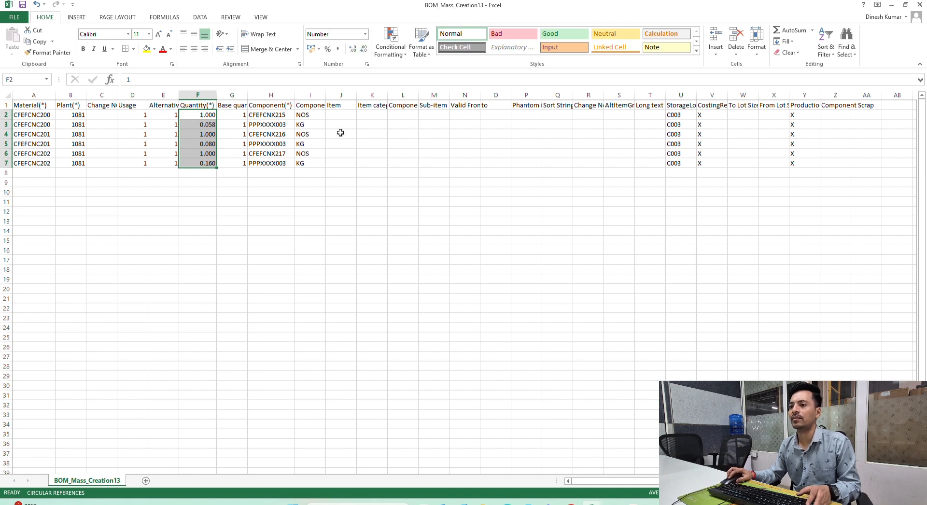
Step: Copy the Child Item Unit values Q2:Q7 from New BOM & Routing 1081 into BOM_Mass_Creation13's component unit column from I2
key(alt+Tab)
drag(633, 132, 634, 185)
key(ctrl+c)
key(alt+Tab)
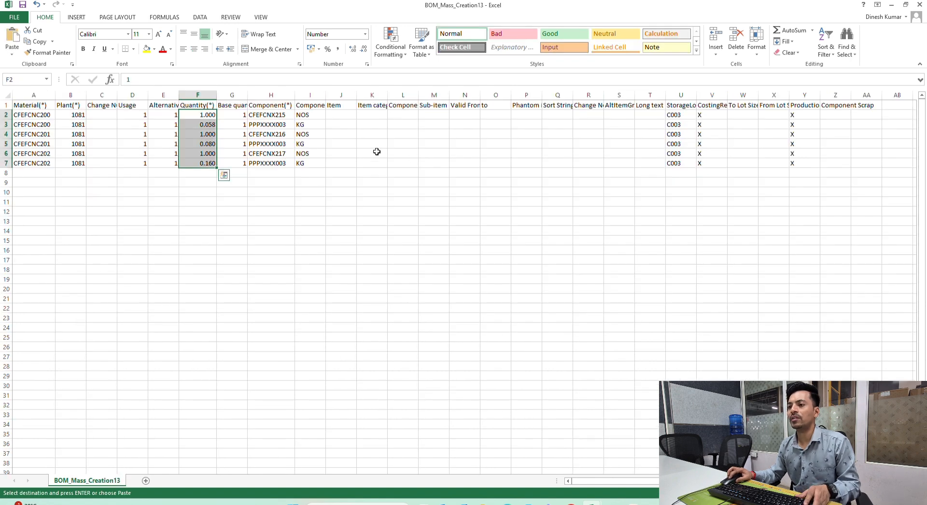
click(310, 116)
key(ctrl+v)
Step: Copy the Backflush Storage Location codes S2:S7 from New BOM & Routing 1081 into BOM_Mass_Creation13's storage location column from U2
key(alt+Tab)
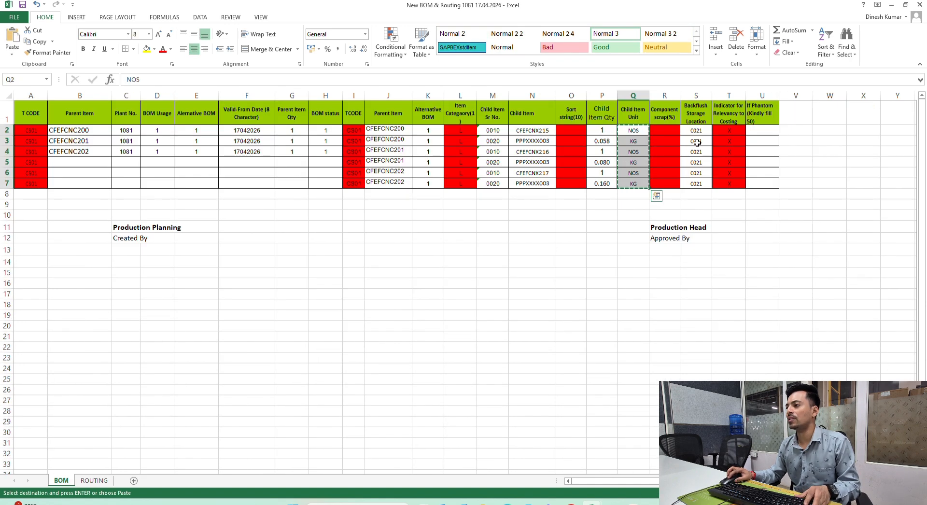
drag(695, 130, 696, 184)
key(ctrl+c)
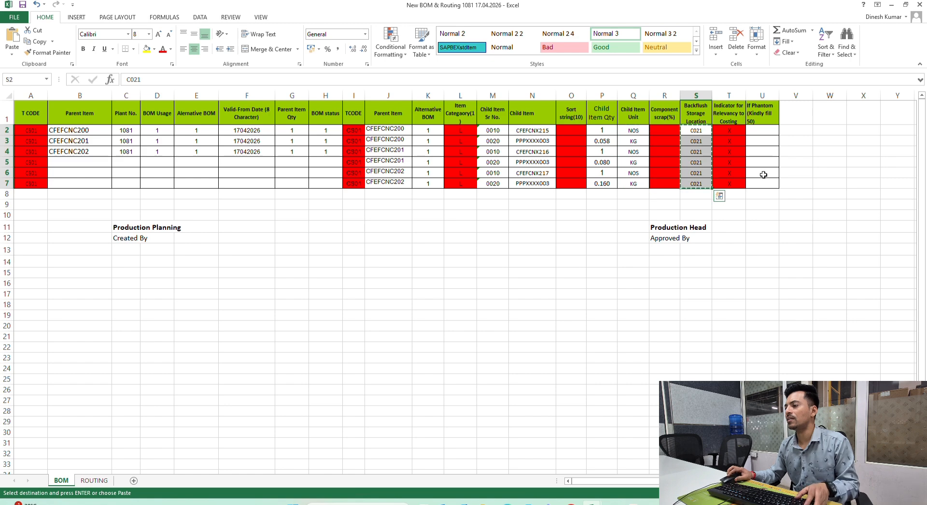
key(alt+Tab)
click(680, 115)
key(ctrl+v)
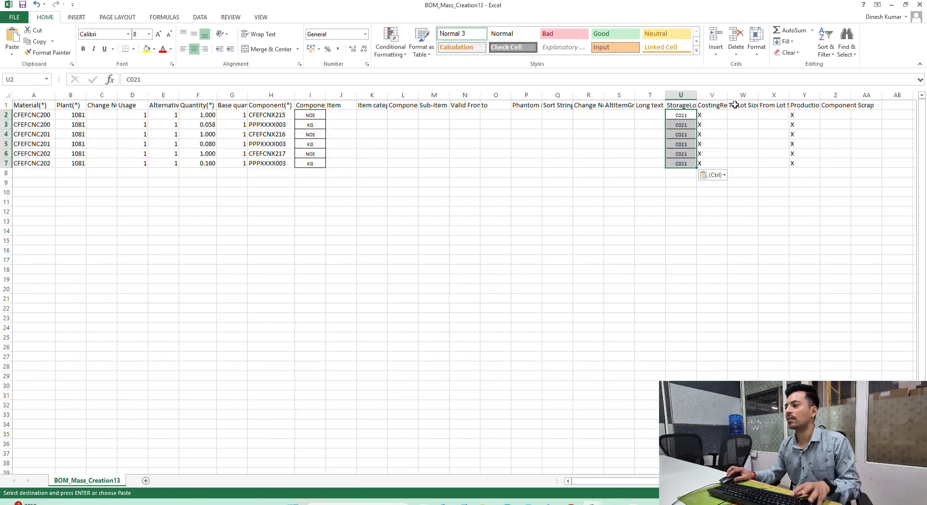
Step: Review the completed rows A2:Z7 in BOM_Mass_Creation13 and return to the BOM sheet of New BOM & Routing 1081
click(466, 153)
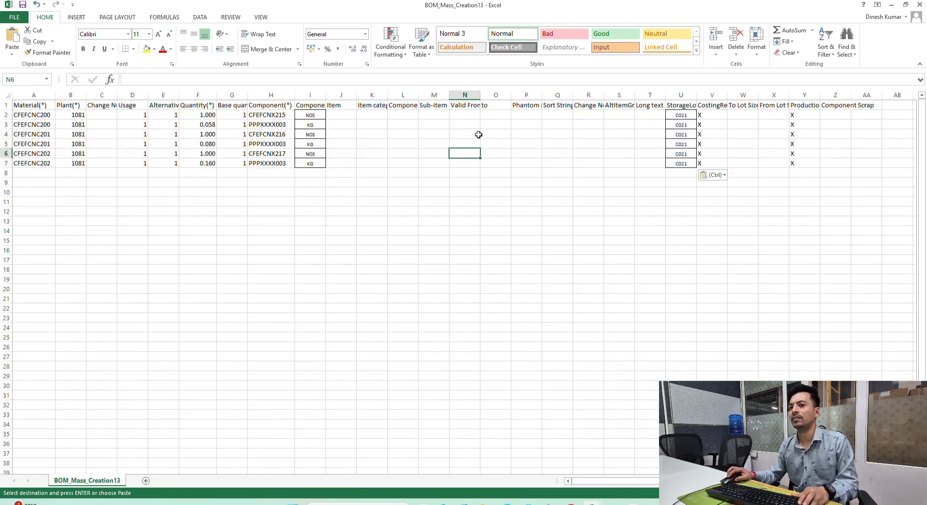
click(102, 192)
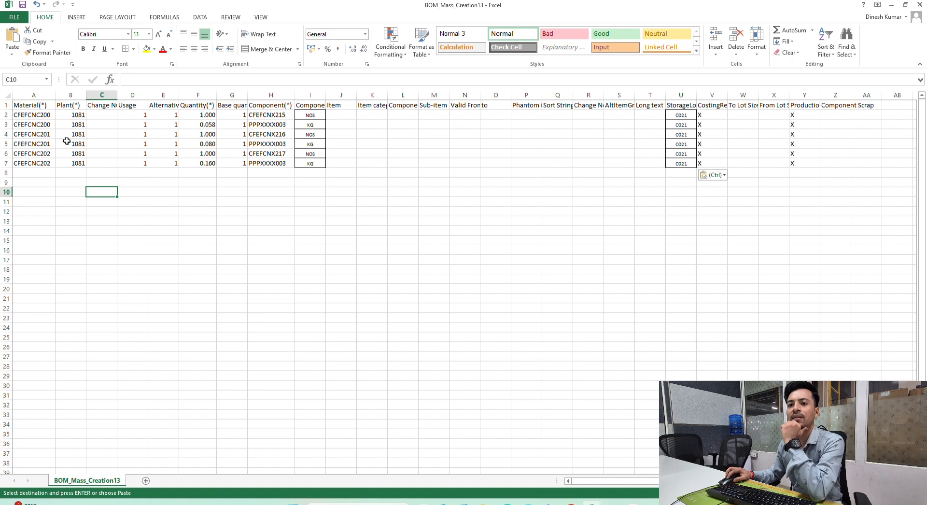
drag(37, 118, 838, 164)
key(alt+Tab)
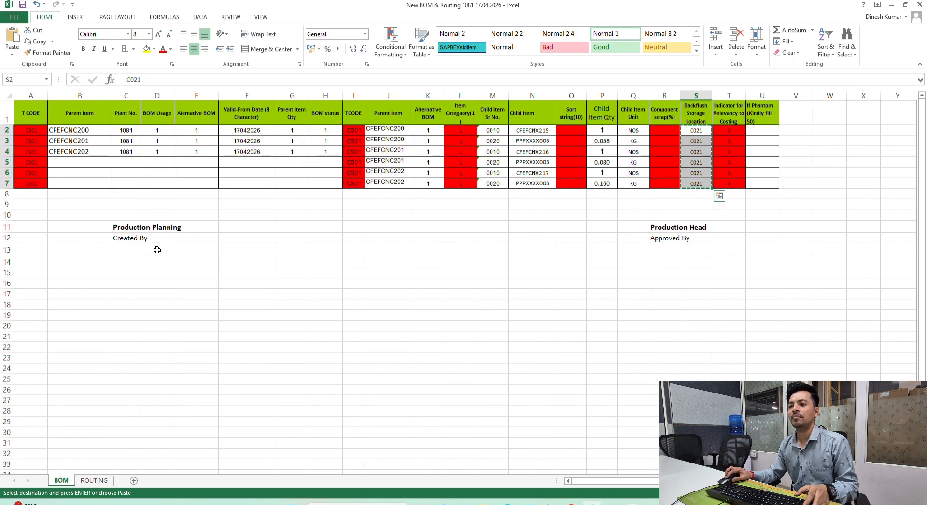